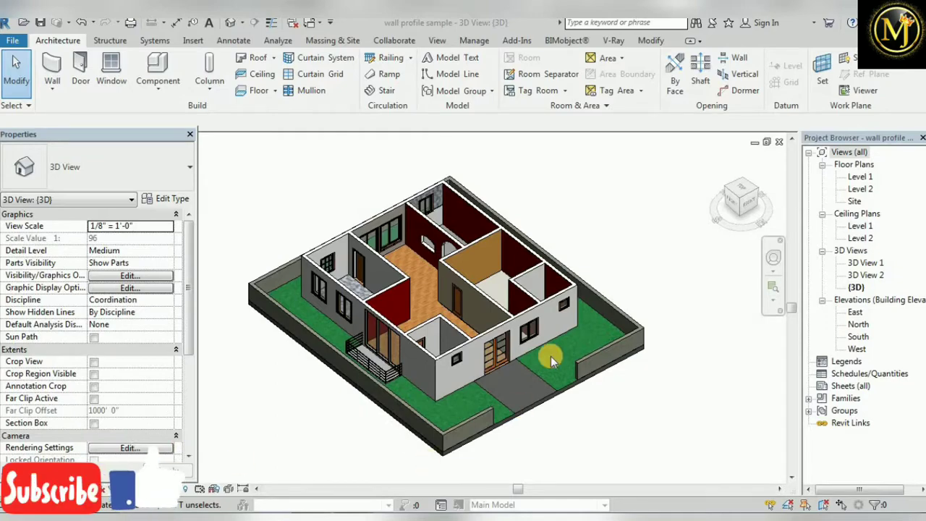
- Inspect the 3D house from above, then switch to the Level 1 floor plan
scroll(533, 348, up, 1)
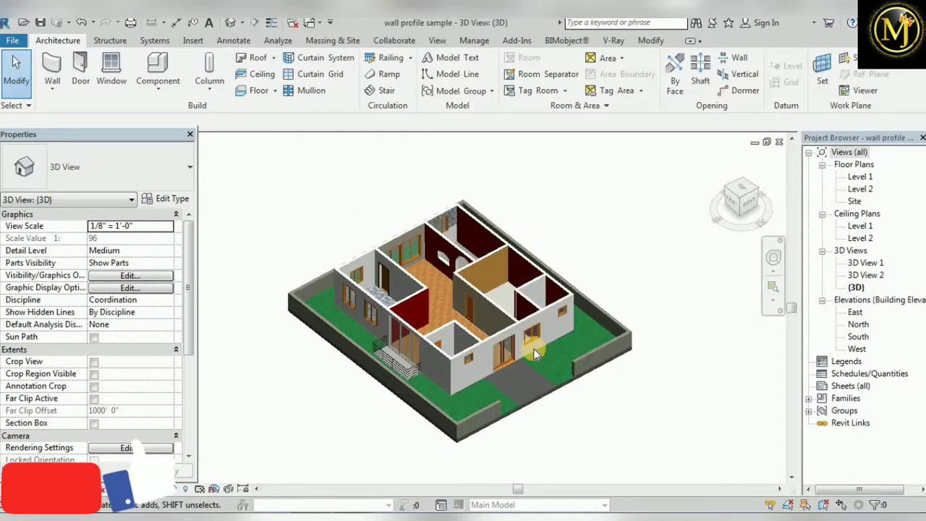
scroll(546, 319, up, 2)
scroll(572, 311, up, 2)
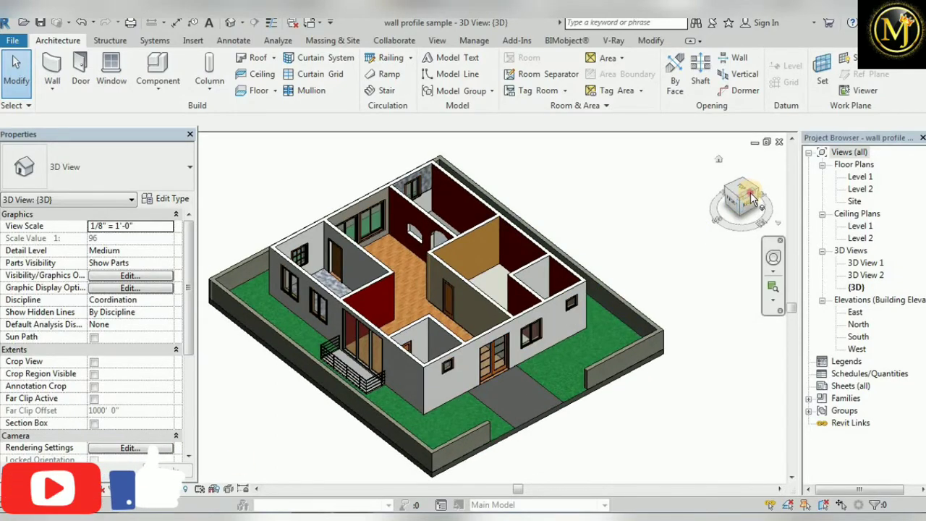
drag(736, 206, 739, 228)
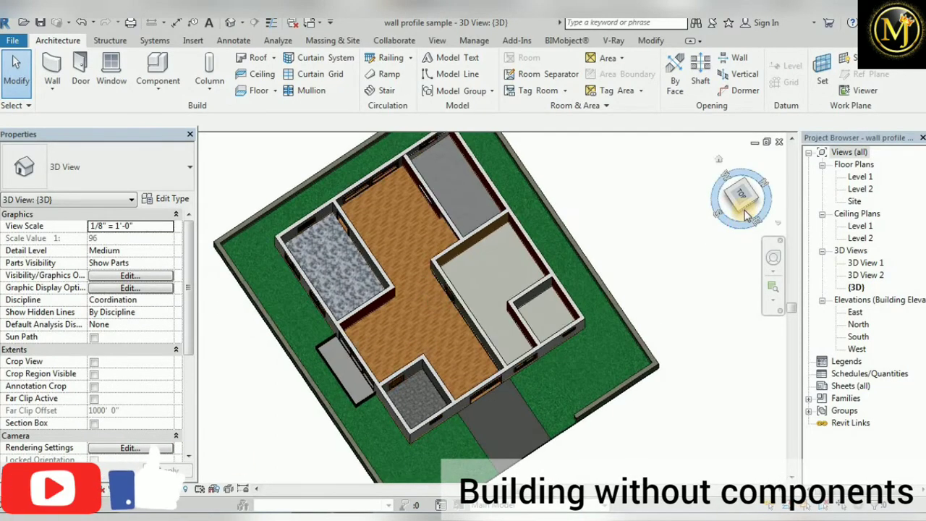
click(747, 210)
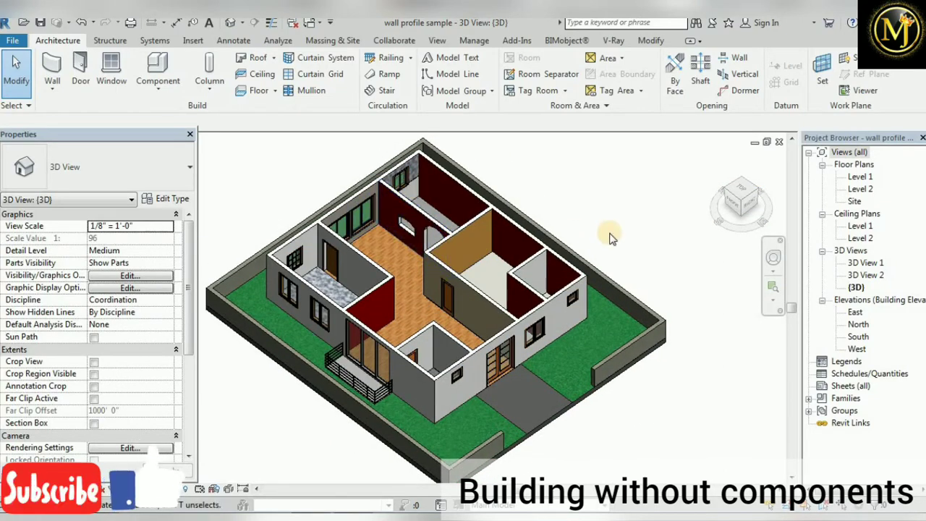
double_click(861, 178)
- Zoom into the Level 1 plan and show the Component placement options
scroll(383, 330, down, 3)
scroll(544, 336, down, 1)
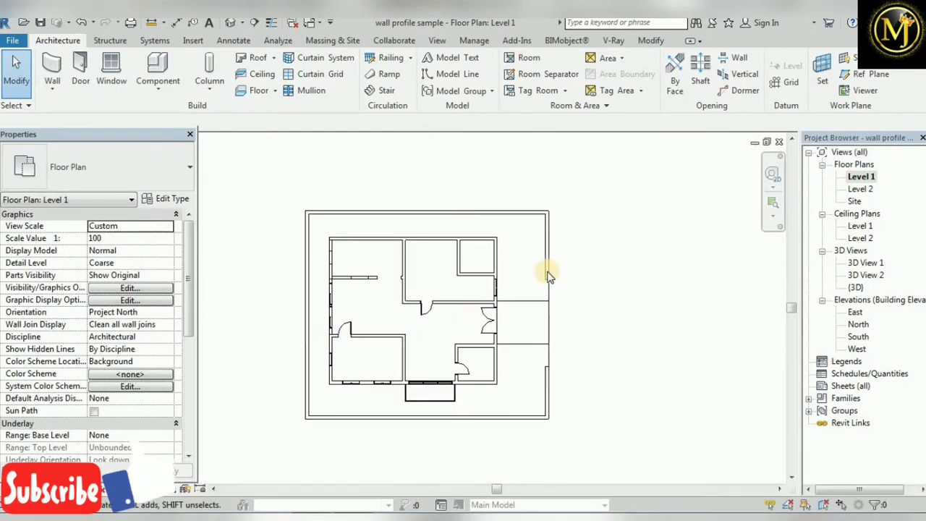
scroll(264, 274, up, 1)
scroll(310, 259, up, 1)
scroll(341, 238, up, 1)
scroll(312, 227, up, 1)
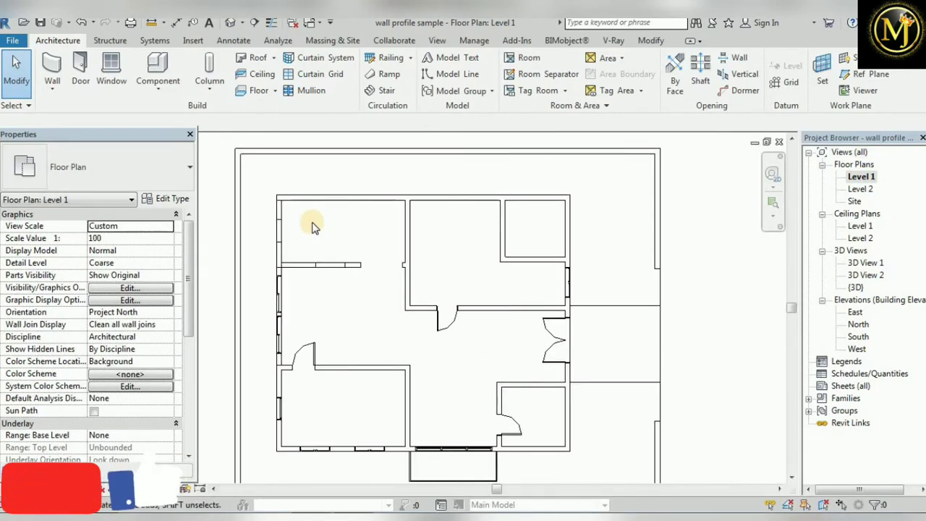
click(154, 89)
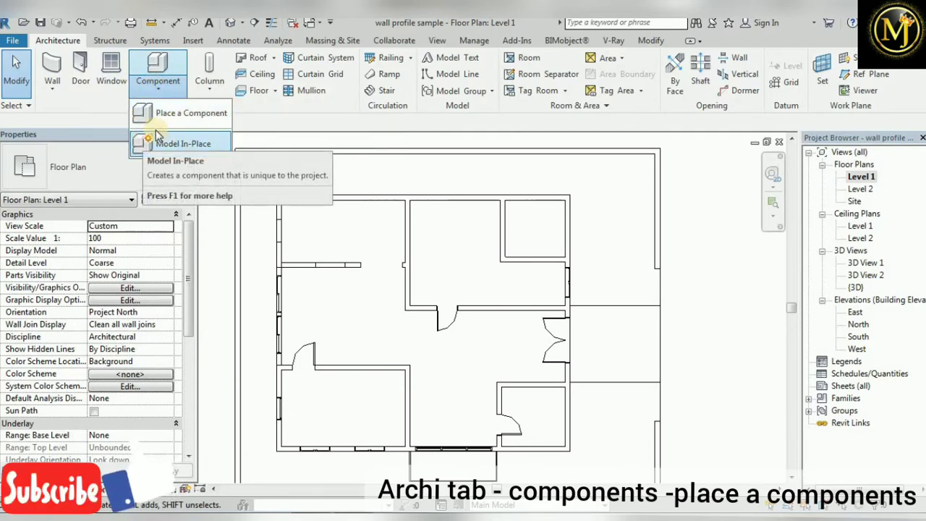
- Start Place a Component and bring up the Load Family dialog
click(189, 113)
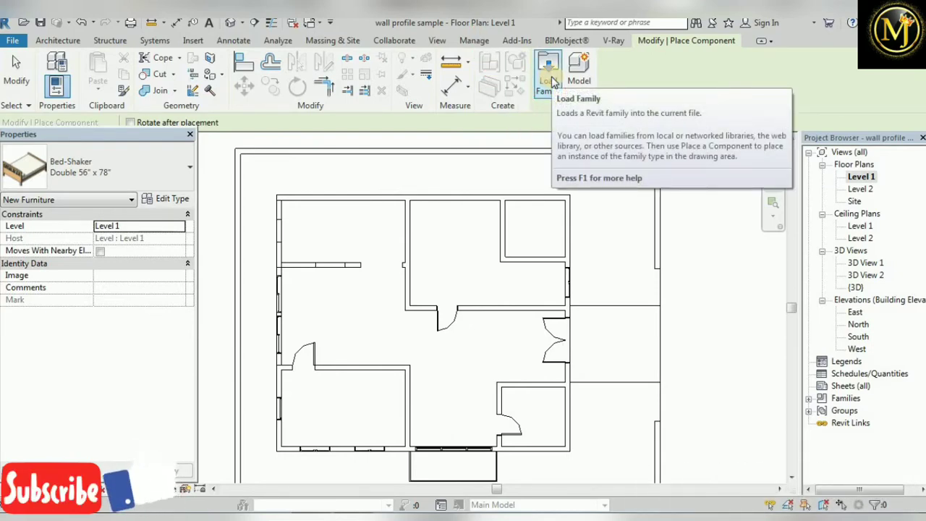
click(551, 81)
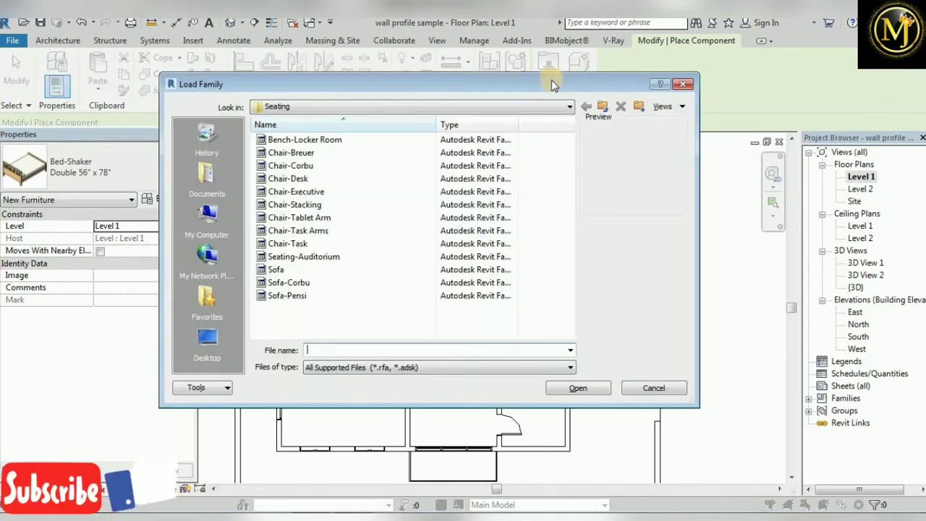
- Load Bed-Standard.rfa from US Imperial > Furniture > Beds into the project
click(601, 107)
click(601, 107)
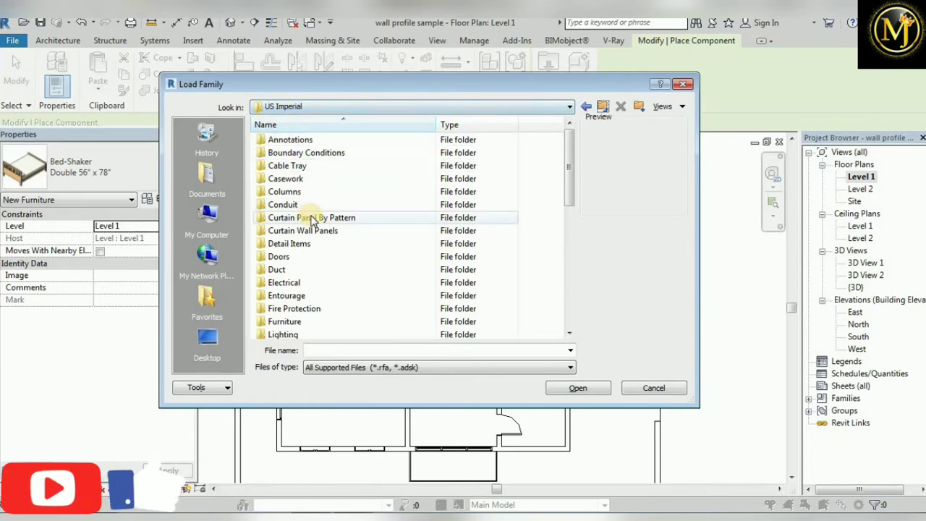
drag(572, 193, 571, 220)
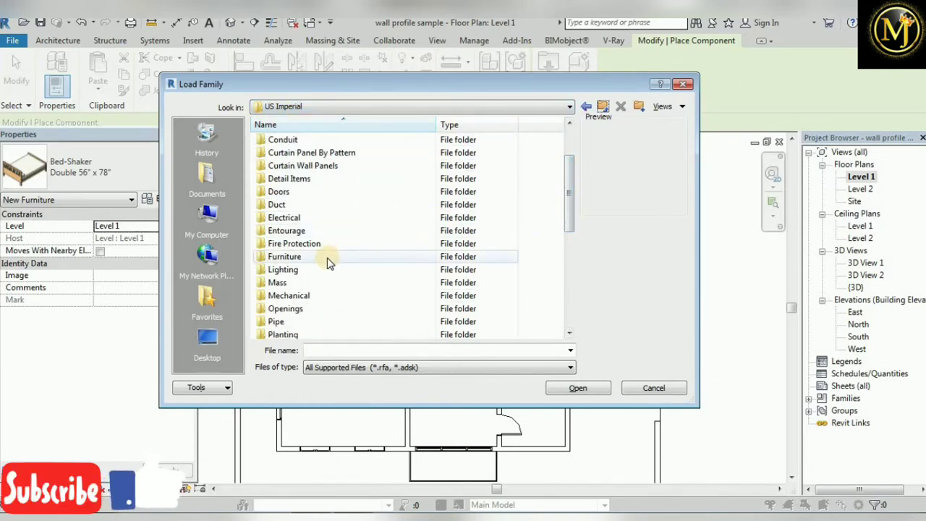
double_click(327, 257)
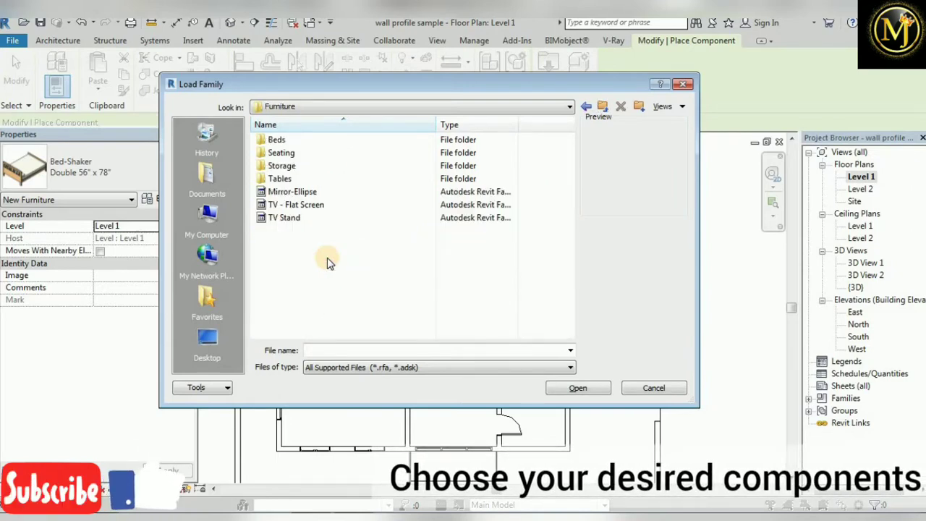
double_click(296, 141)
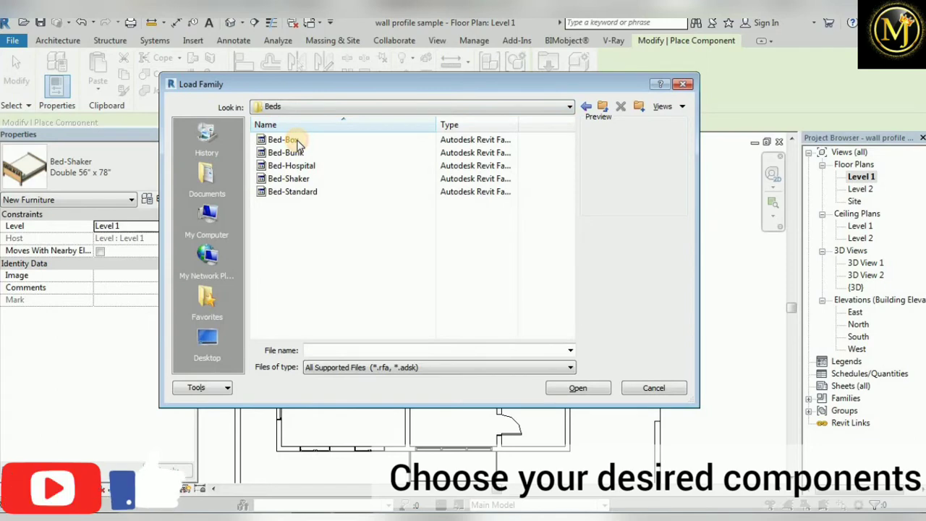
click(289, 179)
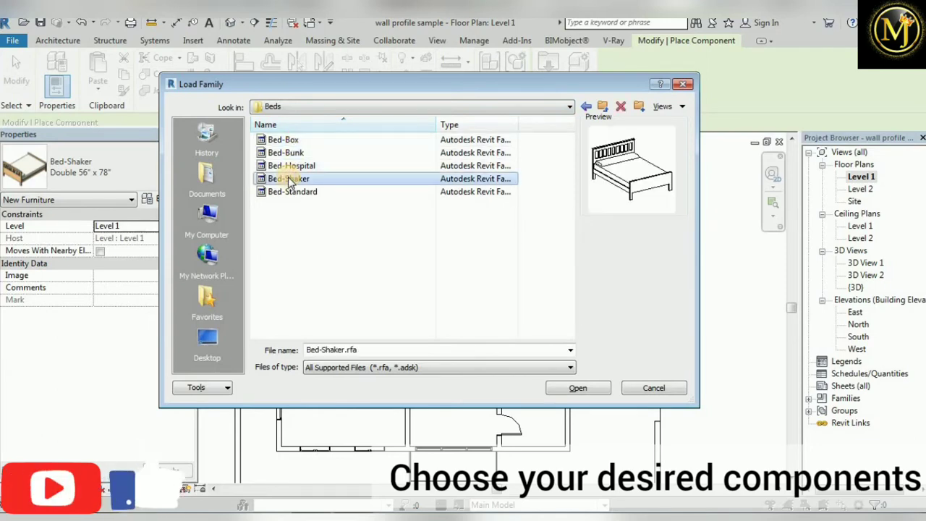
click(309, 192)
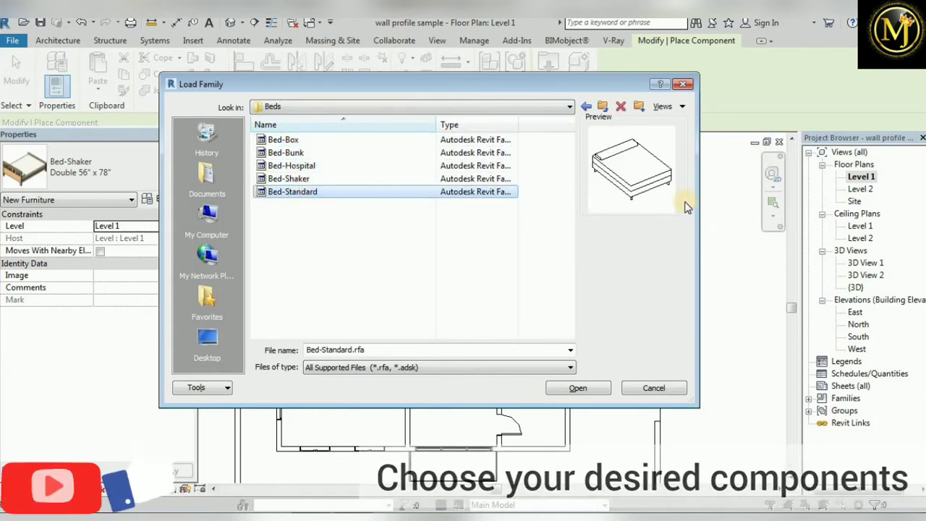
click(578, 388)
- Place the Bed-Standard double bed in the top-left corner of a room
scroll(479, 250, up, 1)
scroll(441, 225, up, 3)
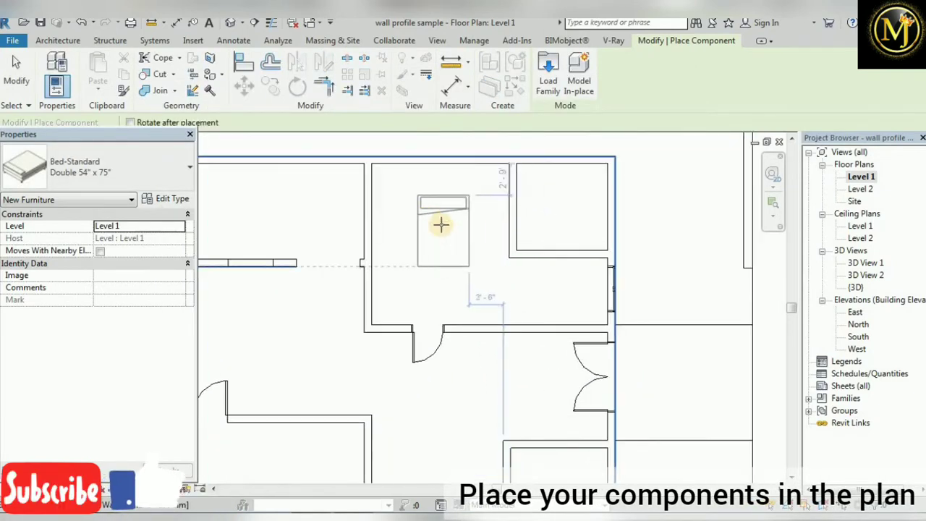
scroll(441, 225, up, 2)
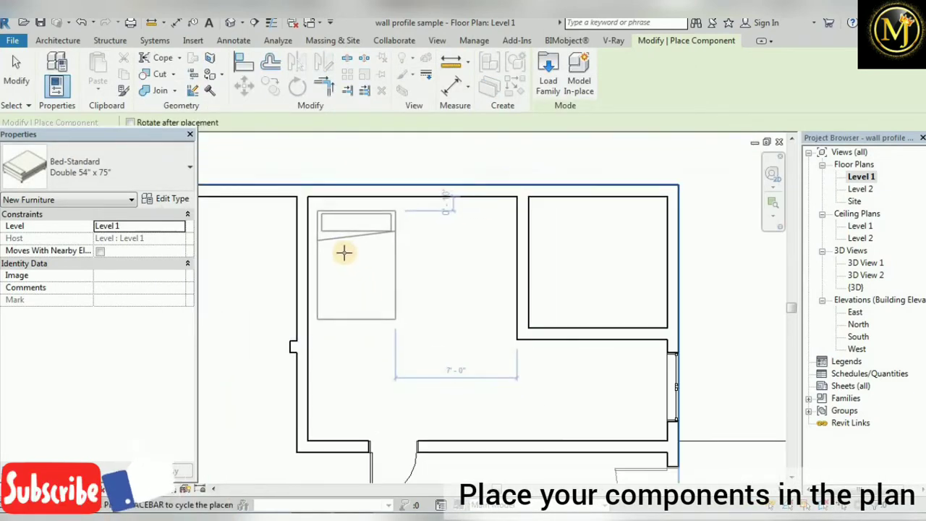
scroll(431, 262, down, 3)
click(384, 250)
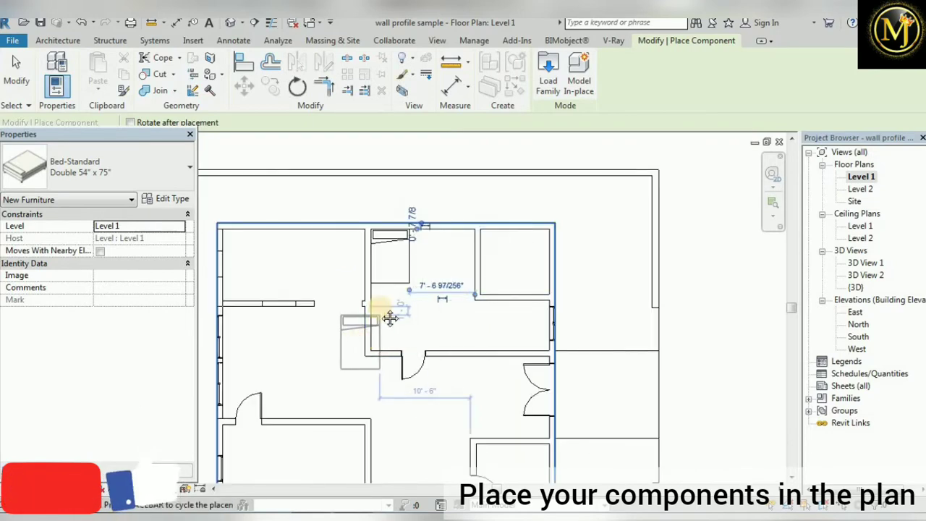
middle_drag(390, 318, 446, 190)
- Place a Bed-Shaker Double 56" x 78" bed against another room's top wall
click(149, 177)
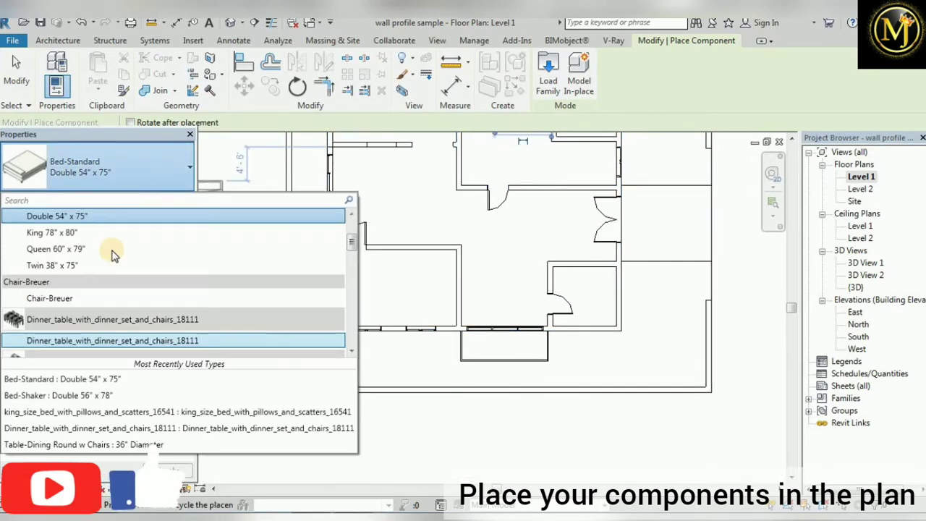
scroll(99, 314, down, 2)
scroll(123, 331, down, 1)
scroll(124, 331, up, 3)
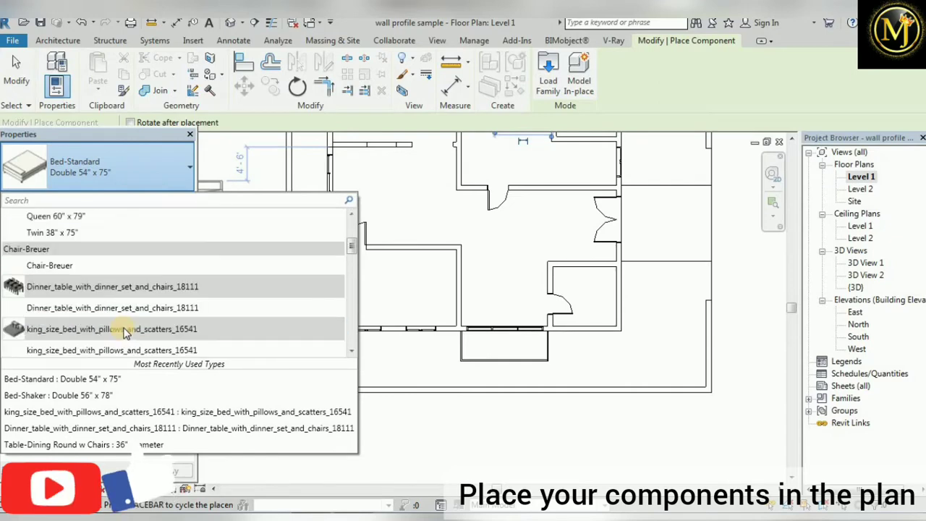
scroll(125, 331, up, 3)
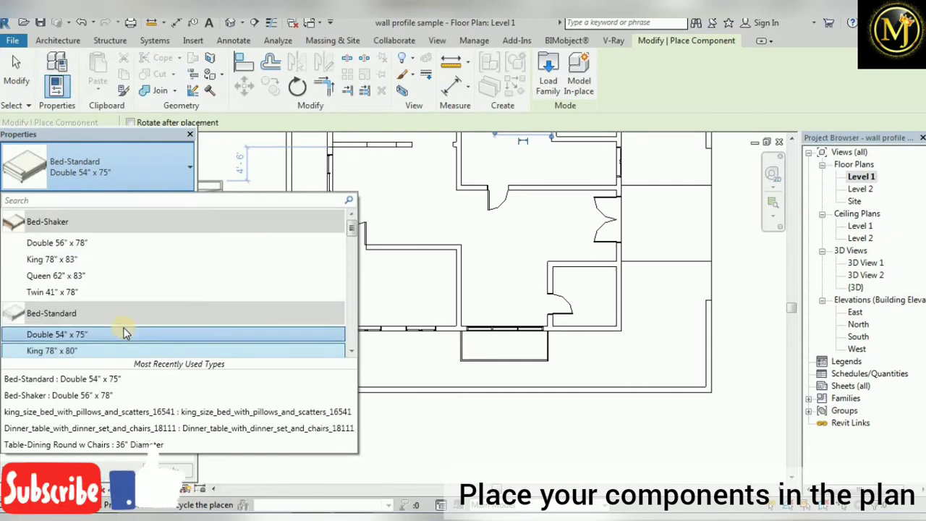
click(97, 246)
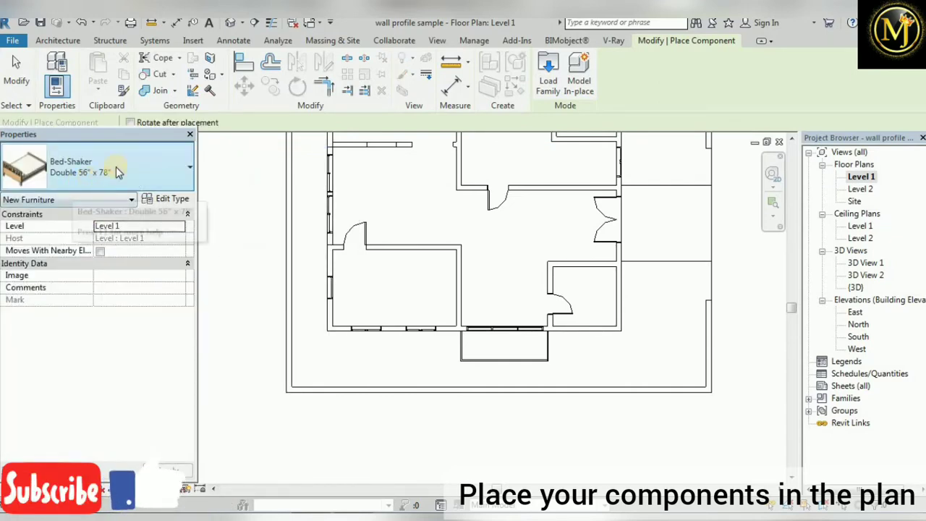
scroll(420, 272, up, 3)
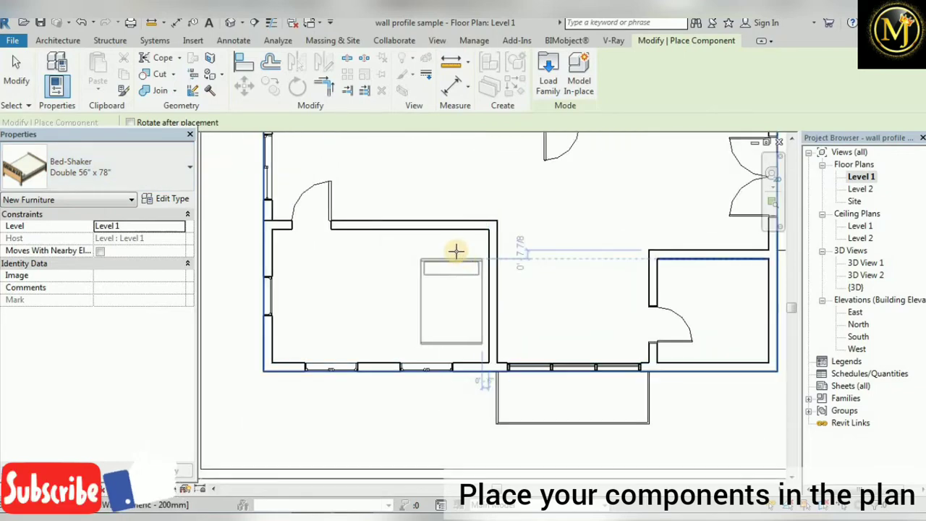
scroll(456, 251, up, 2)
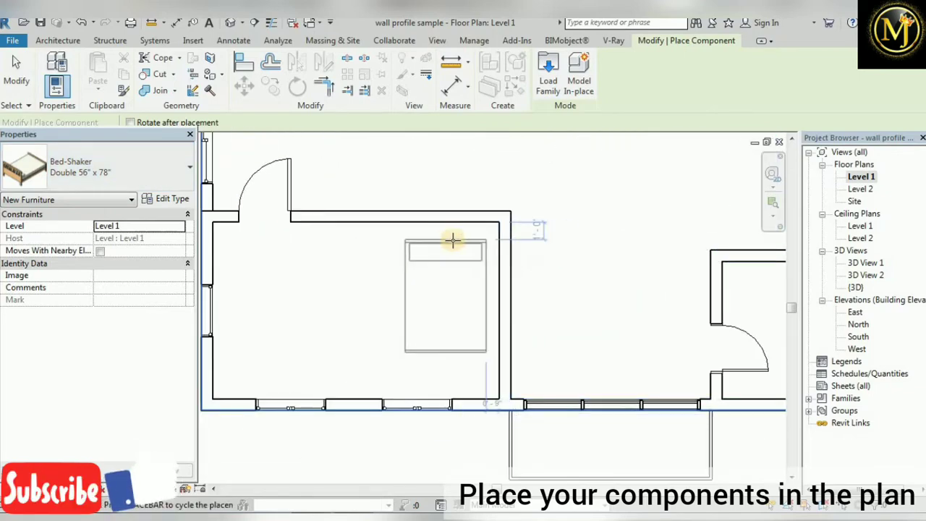
click(454, 240)
- Zoom the plan out and reopen the Load Family dialog
scroll(442, 284, down, 2)
scroll(449, 304, down, 2)
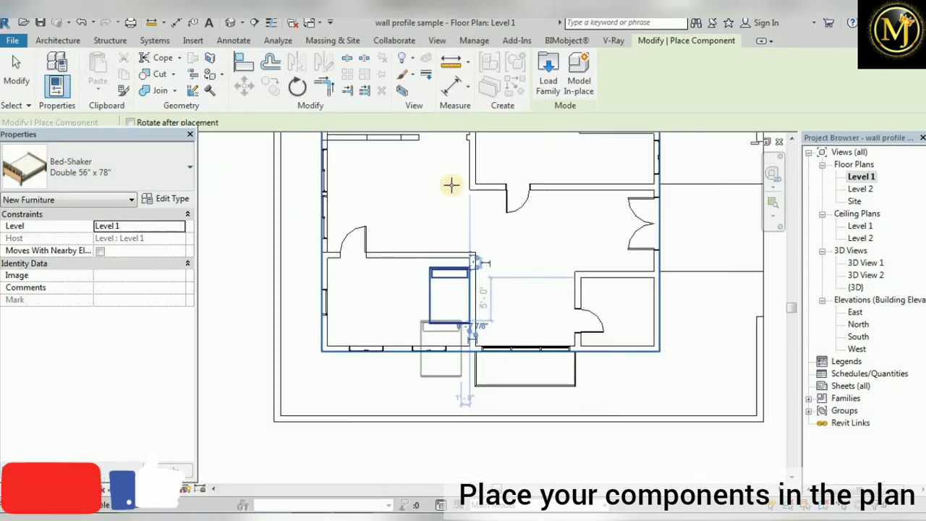
scroll(451, 185, down, 2)
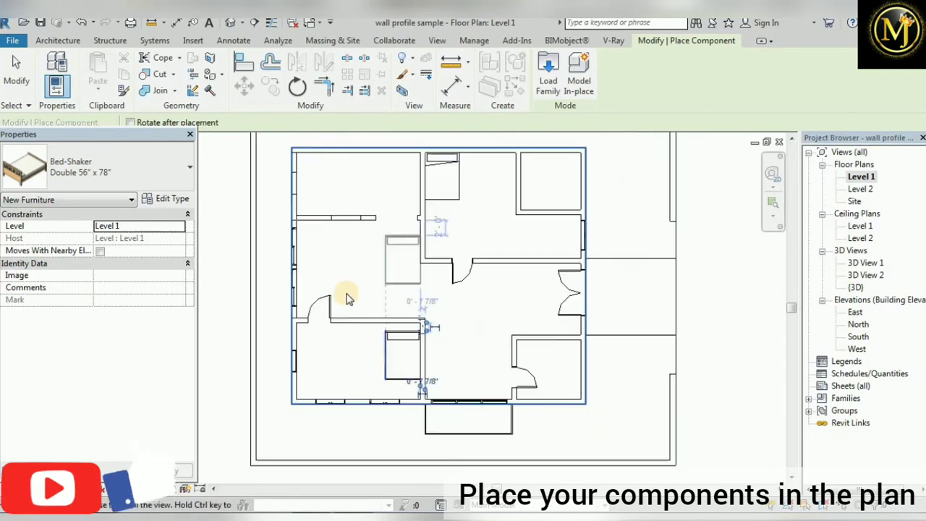
click(544, 81)
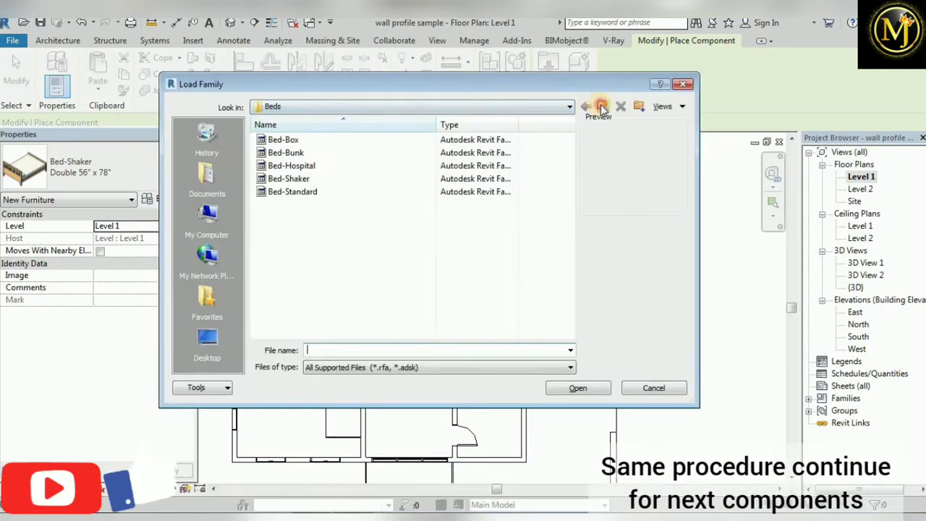
- Load the Table-Dining Oval family from Furniture > Tables
click(602, 106)
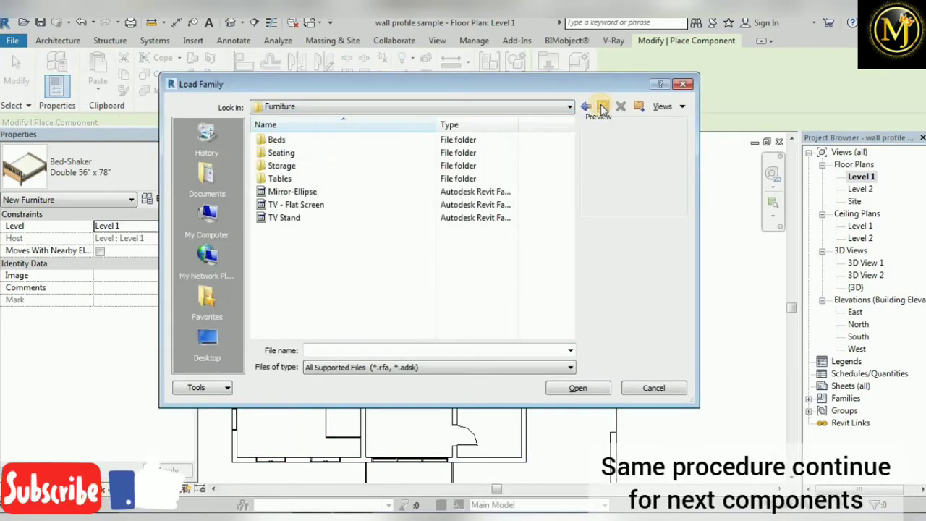
double_click(282, 179)
click(300, 169)
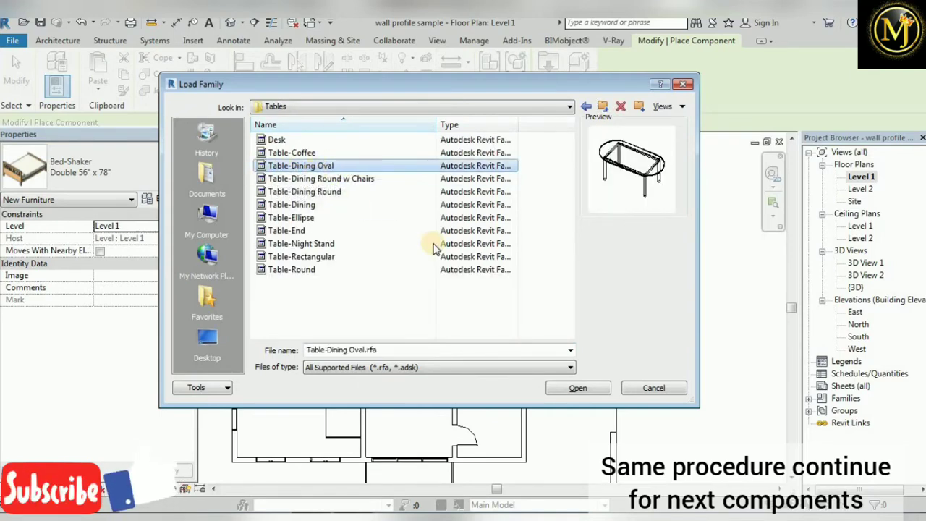
click(592, 390)
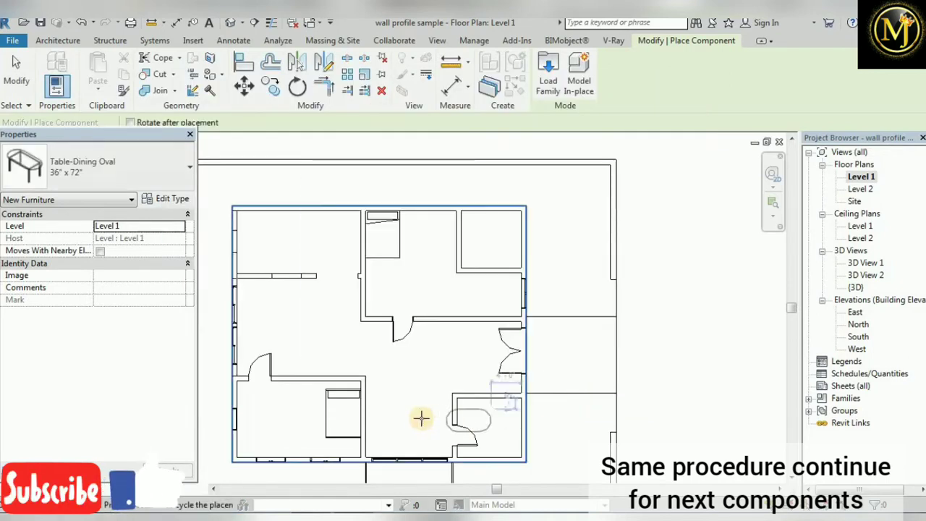
- Place the 36" x 72" oval dining table in the central room of Level 1
scroll(416, 307, up, 3)
scroll(405, 302, up, 2)
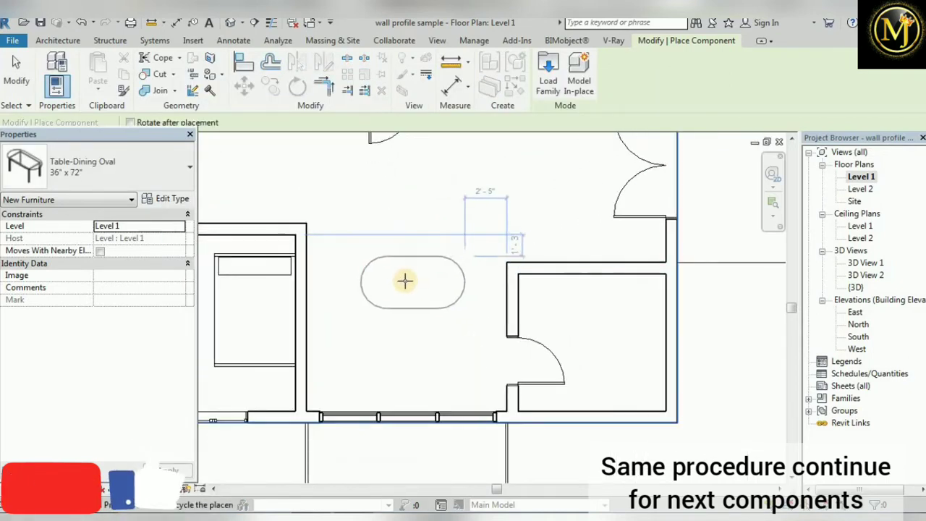
scroll(419, 290, down, 1)
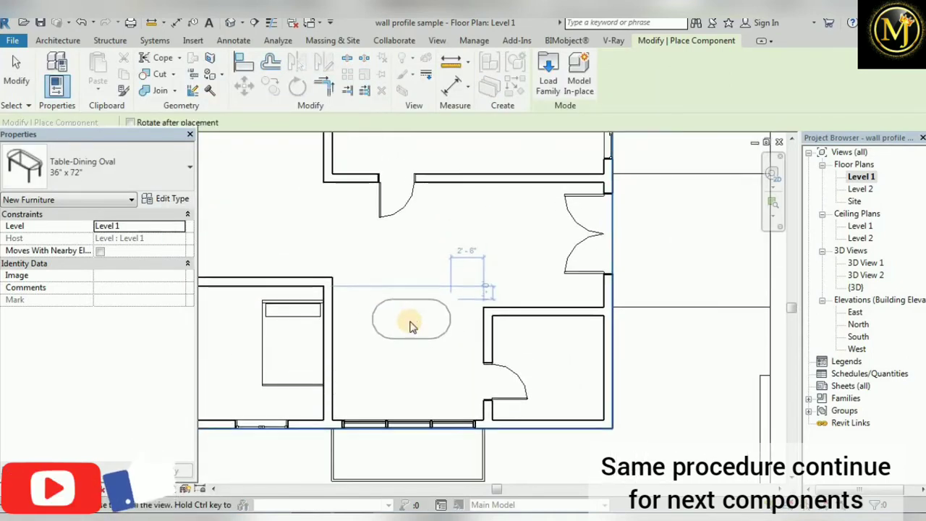
scroll(409, 325, down, 1)
scroll(413, 321, down, 2)
scroll(419, 325, up, 1)
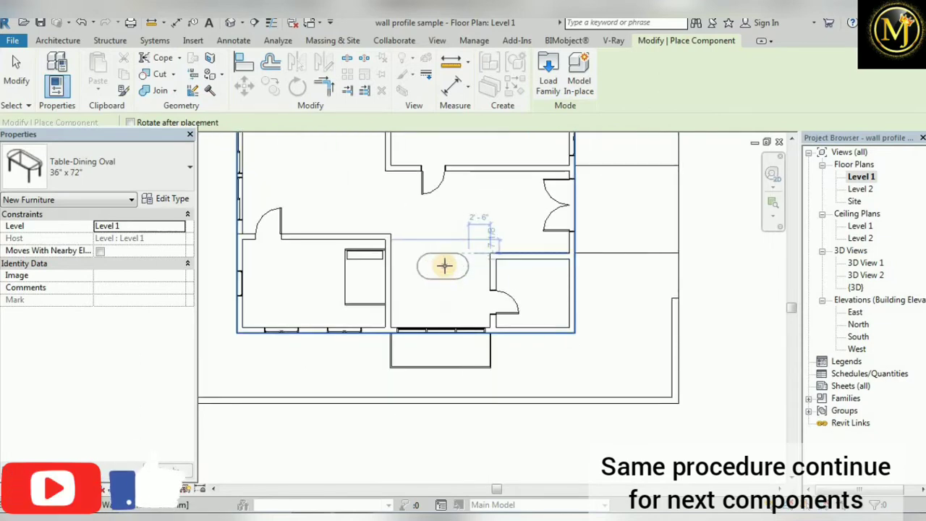
click(444, 265)
scroll(436, 269, up, 2)
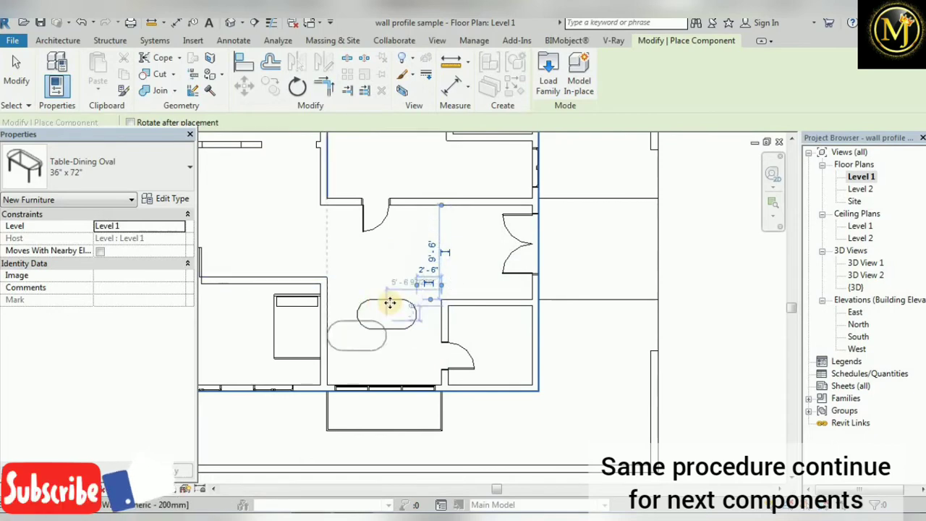
click(549, 81)
- Preview the Tables families and load Table-Dining Round w Chairs
click(329, 257)
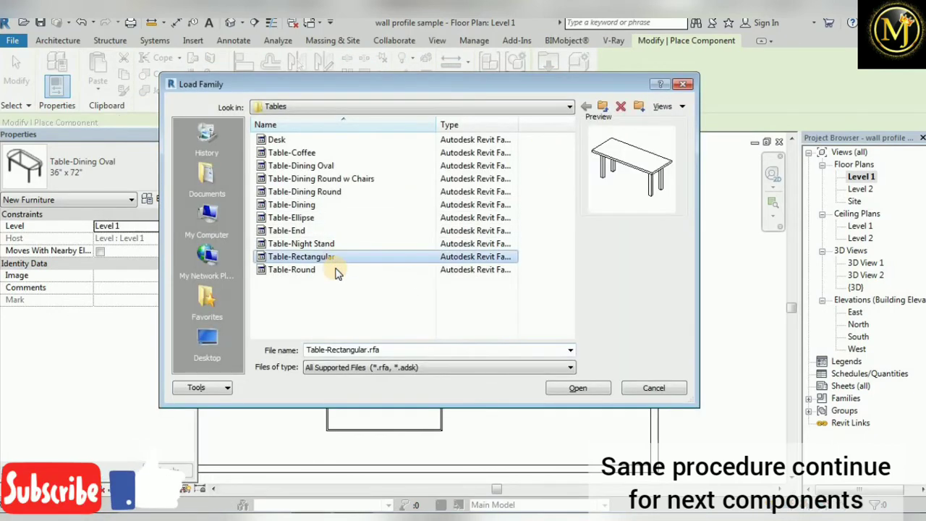
click(336, 270)
click(349, 232)
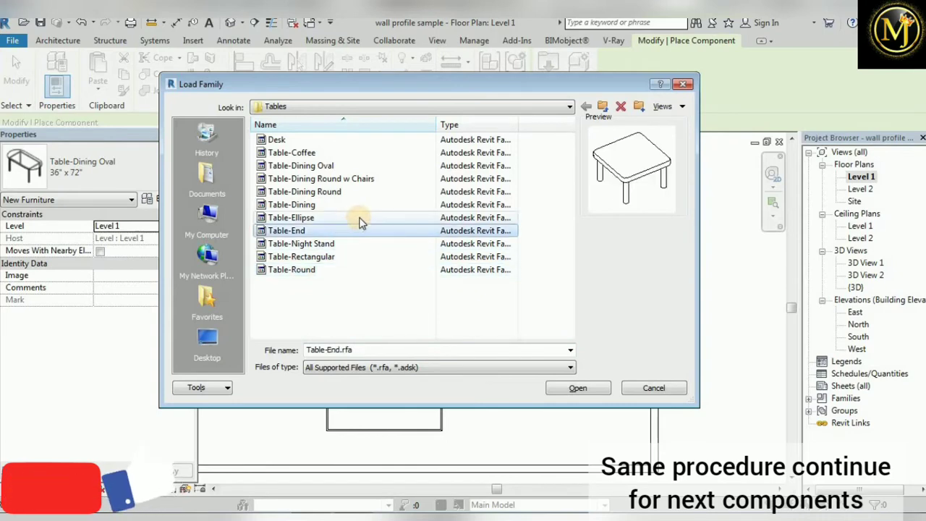
click(360, 219)
click(367, 192)
click(377, 179)
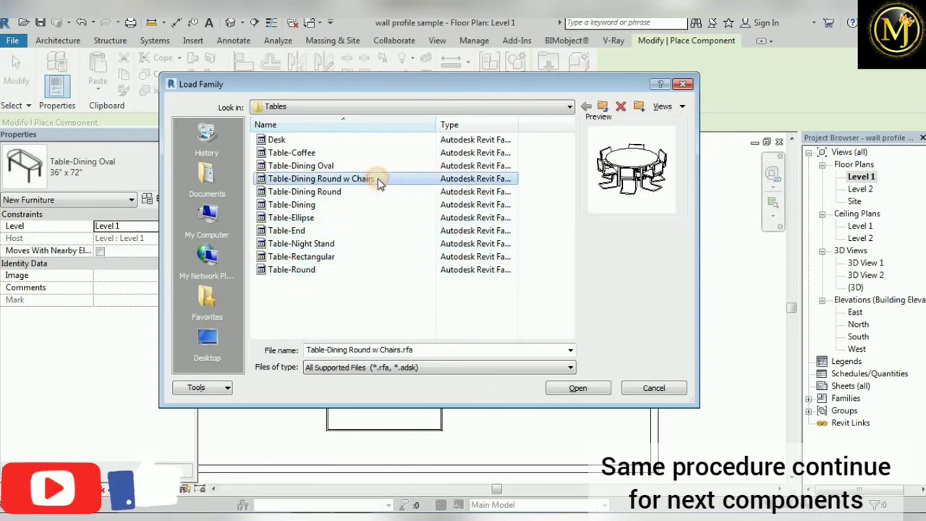
click(584, 389)
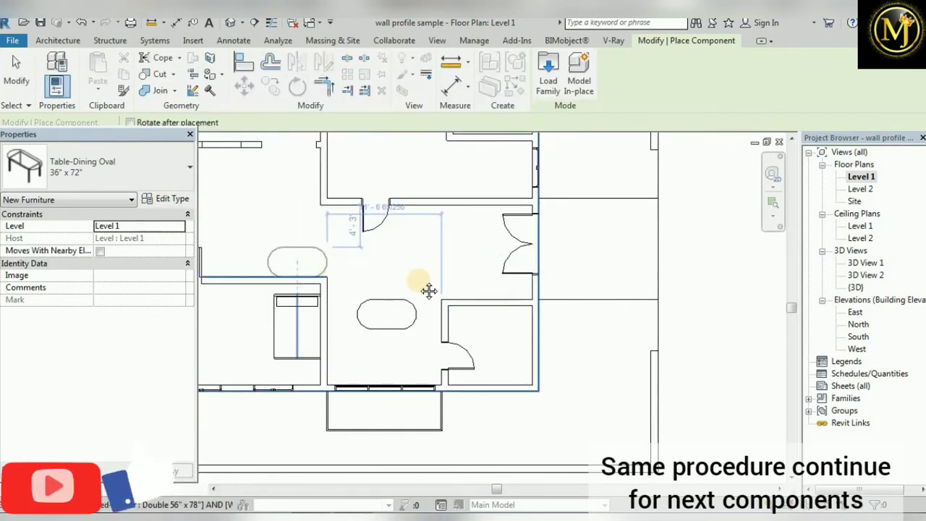
- Place a Table-Dining Round w Chairs : 60" Diameter in the upper-left room
scroll(427, 289, up, 3)
click(28, 189)
scroll(101, 299, down, 3)
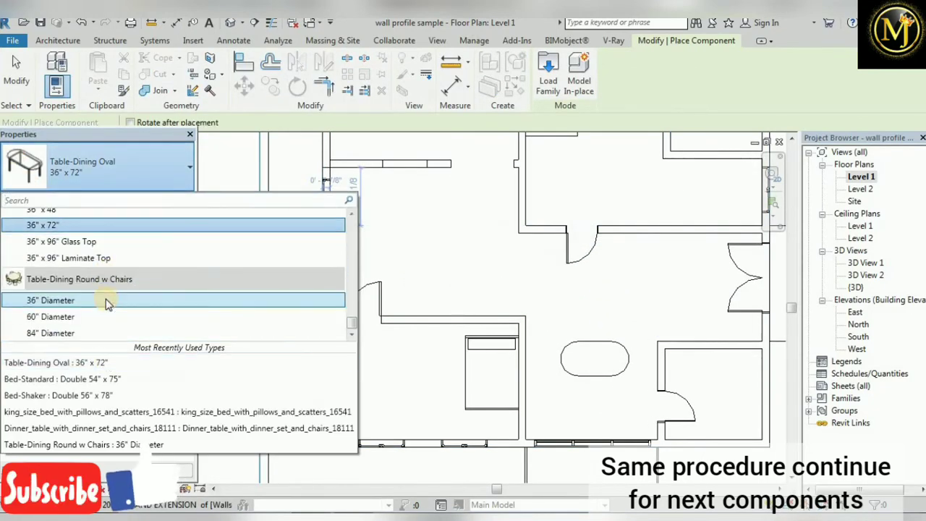
scroll(102, 299, up, 1)
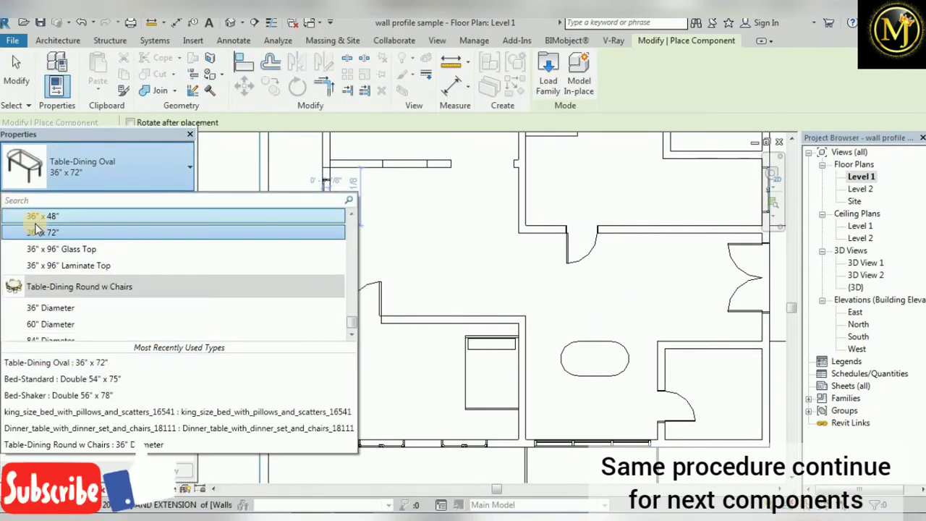
click(77, 323)
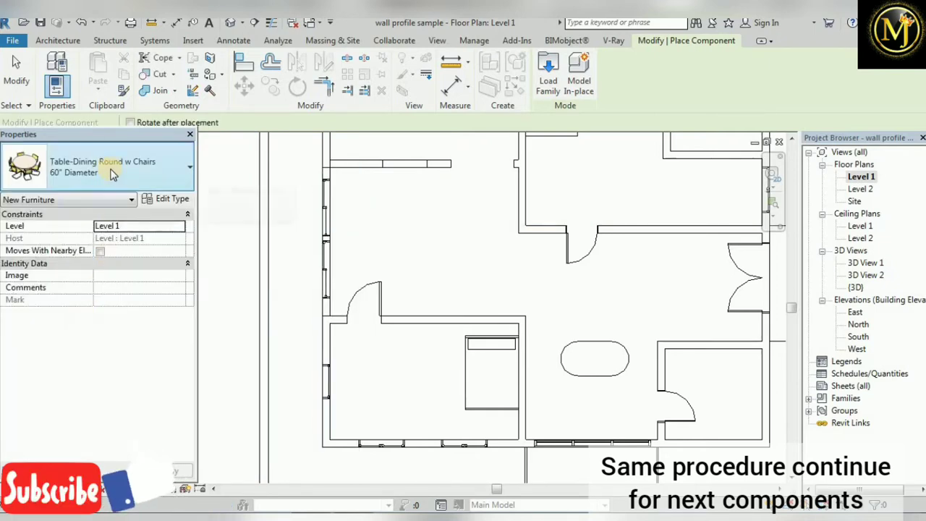
scroll(412, 228, up, 1)
scroll(391, 232, up, 1)
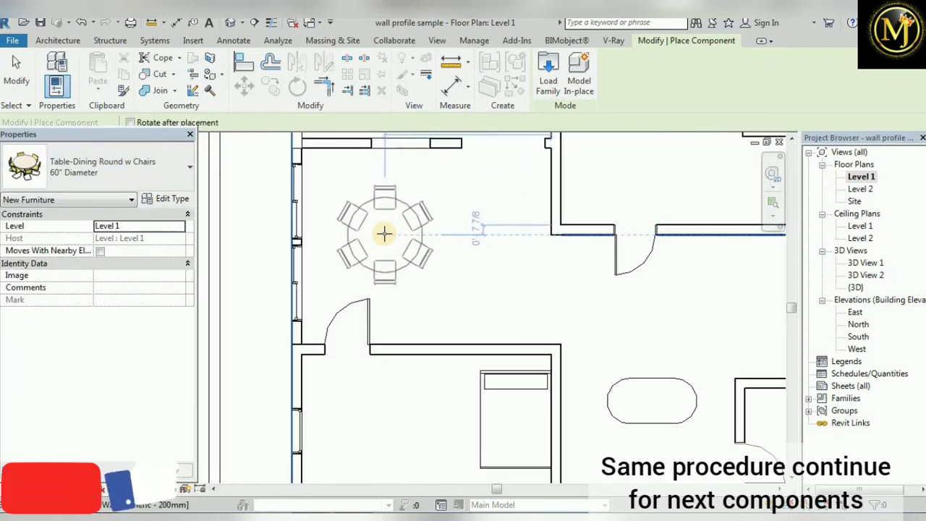
click(374, 230)
scroll(331, 283, down, 1)
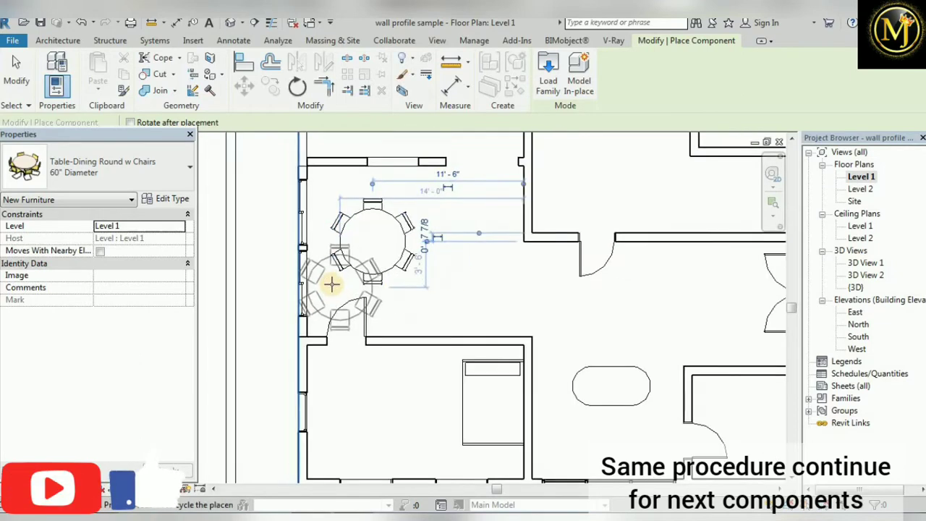
scroll(434, 293, down, 2)
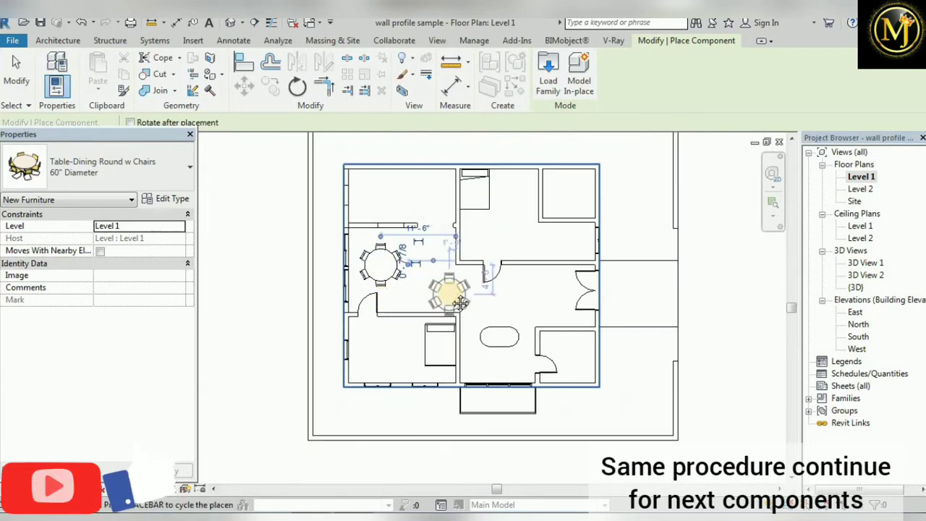
click(546, 73)
- Browse the Planting folder's RPC plant and tree families in US Imperial
click(600, 108)
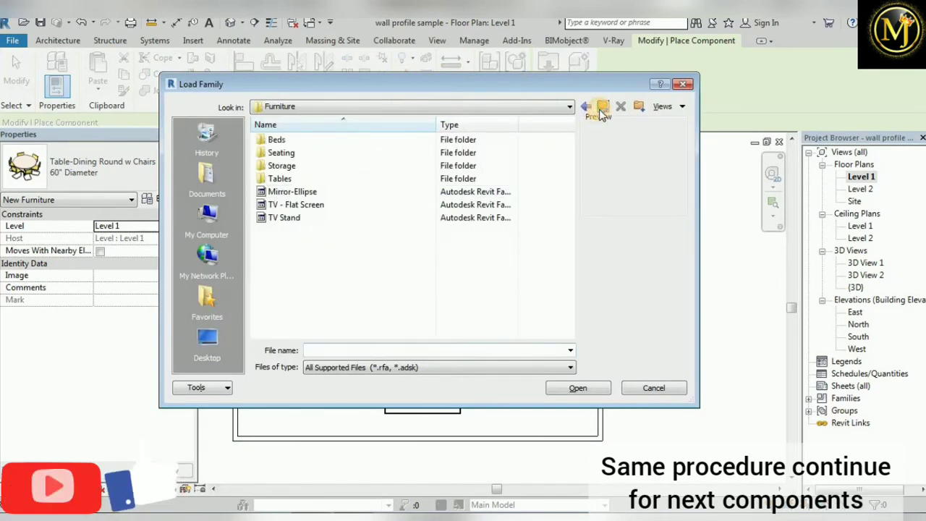
click(601, 108)
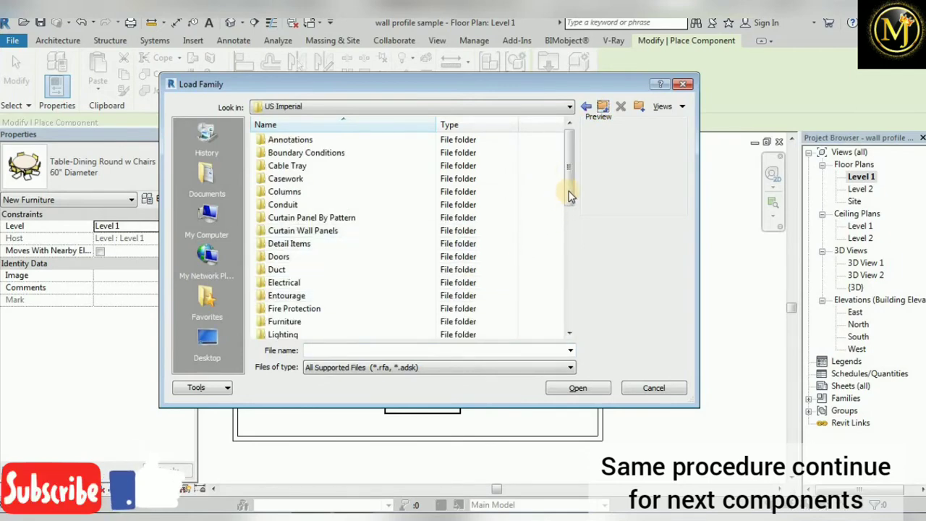
drag(569, 196, 569, 246)
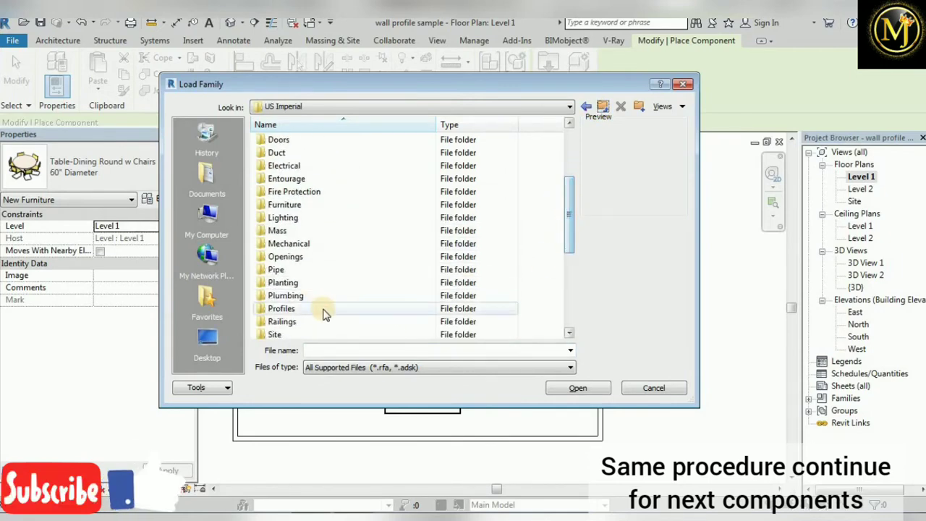
double_click(315, 283)
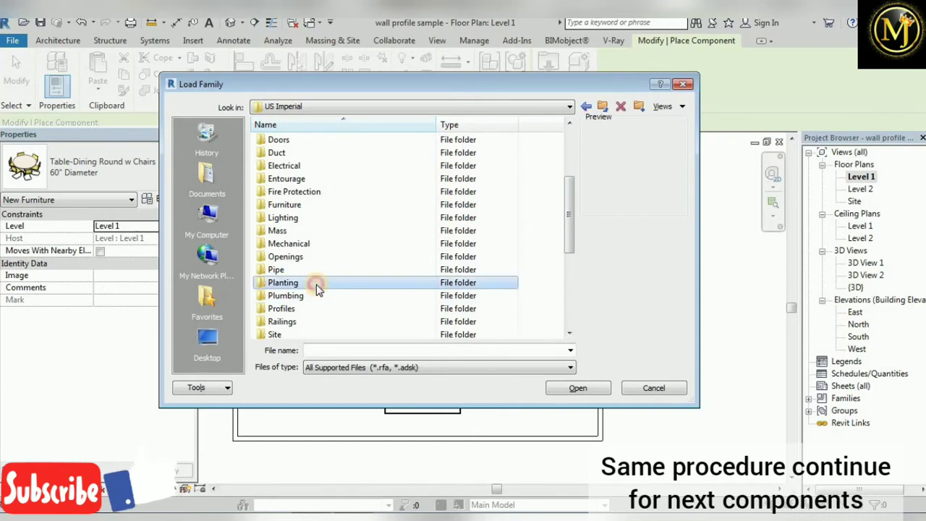
click(307, 139)
click(311, 165)
click(312, 178)
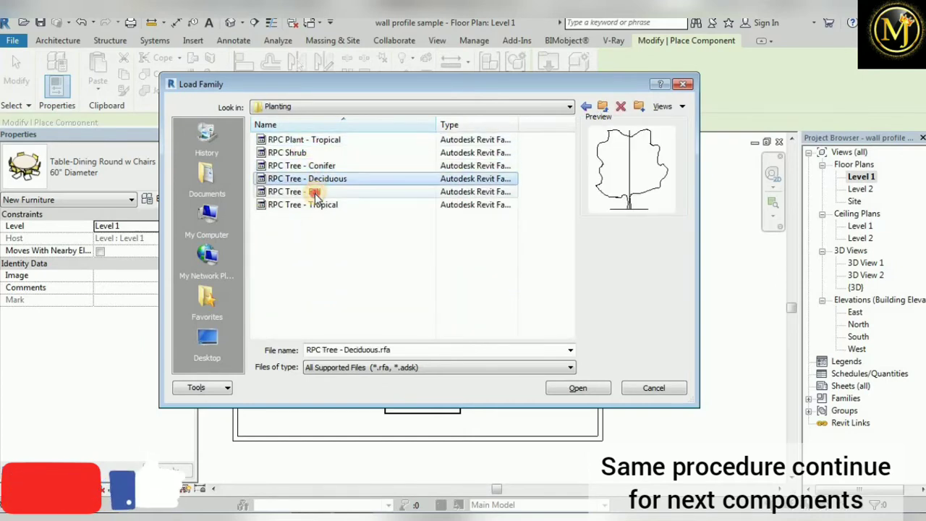
click(314, 191)
click(315, 205)
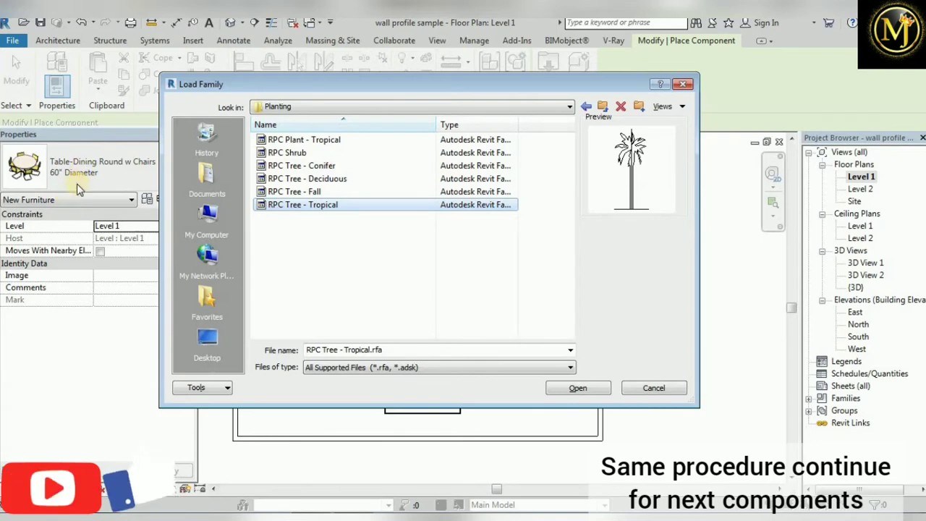
- Preview the Single Carrel and Stack Shelving families in Specialty Equipment > Classroom-Library
click(609, 112)
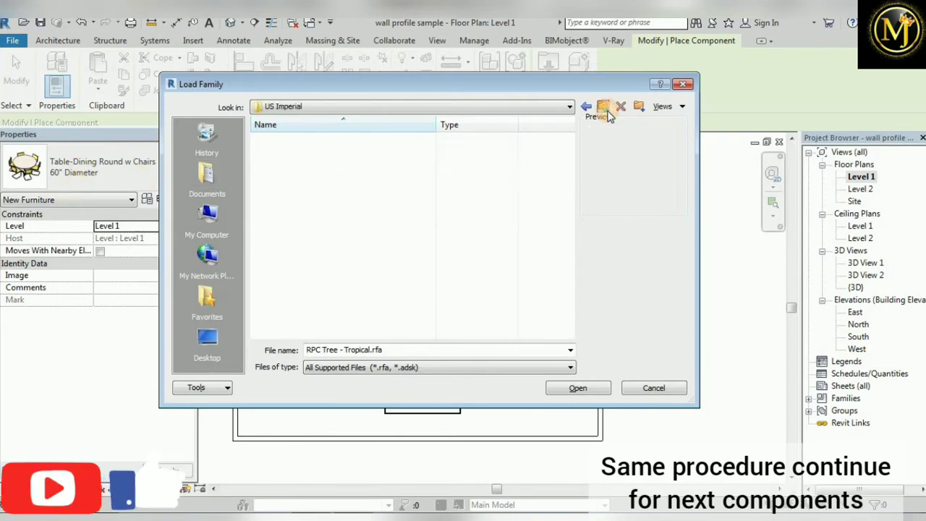
drag(567, 188, 571, 268)
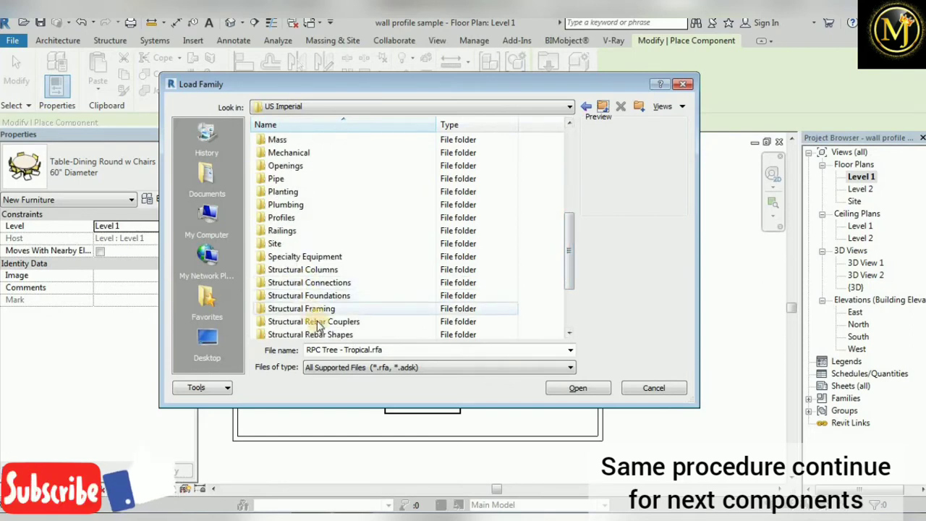
click(303, 257)
double_click(303, 256)
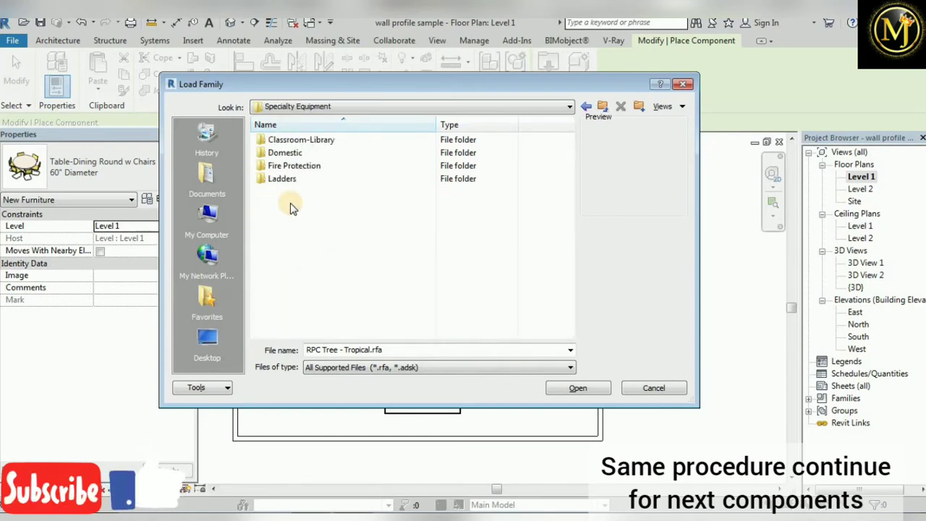
double_click(295, 140)
click(297, 153)
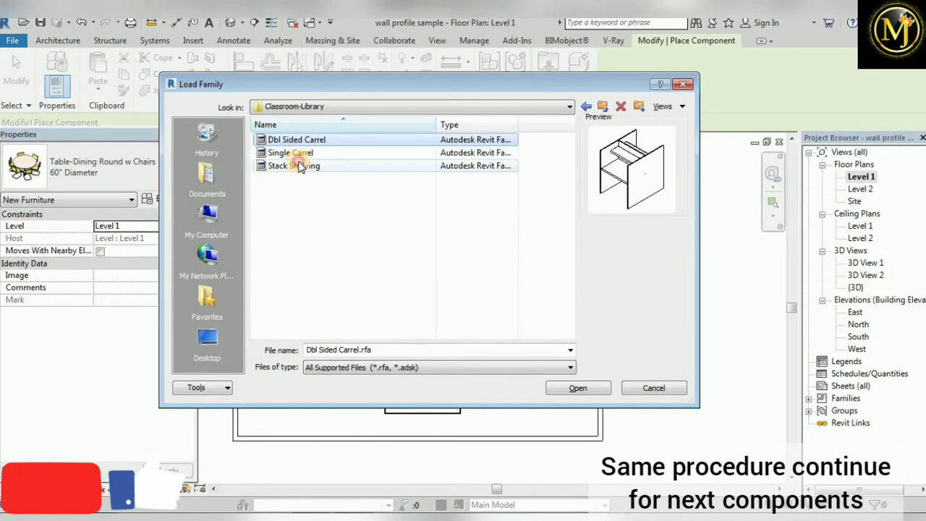
click(294, 166)
key(BackSpace)
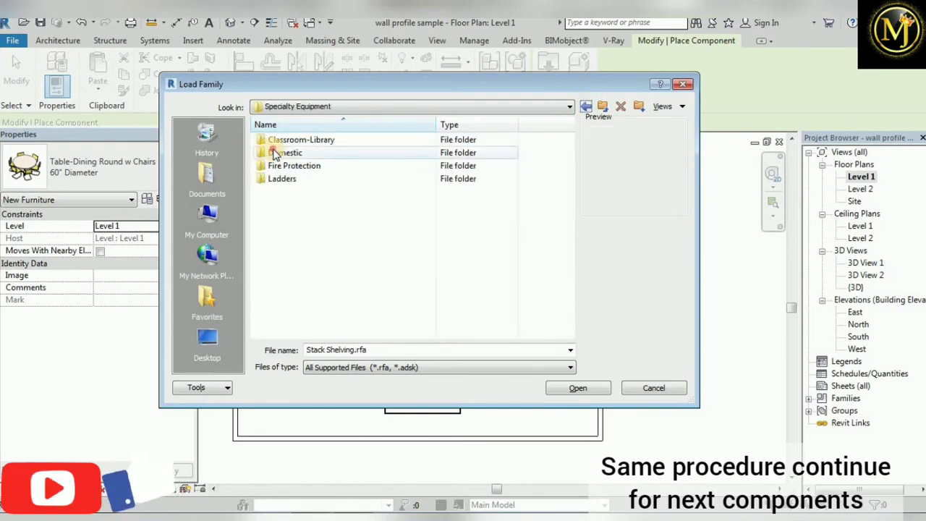
- Compare the Domestic appliances and load the Kitchenette - Medium family
double_click(282, 153)
click(293, 140)
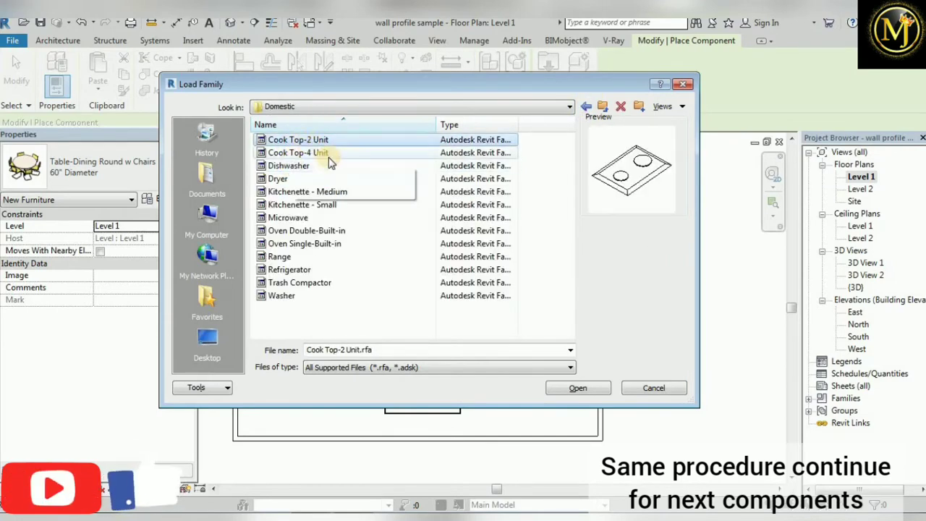
click(314, 167)
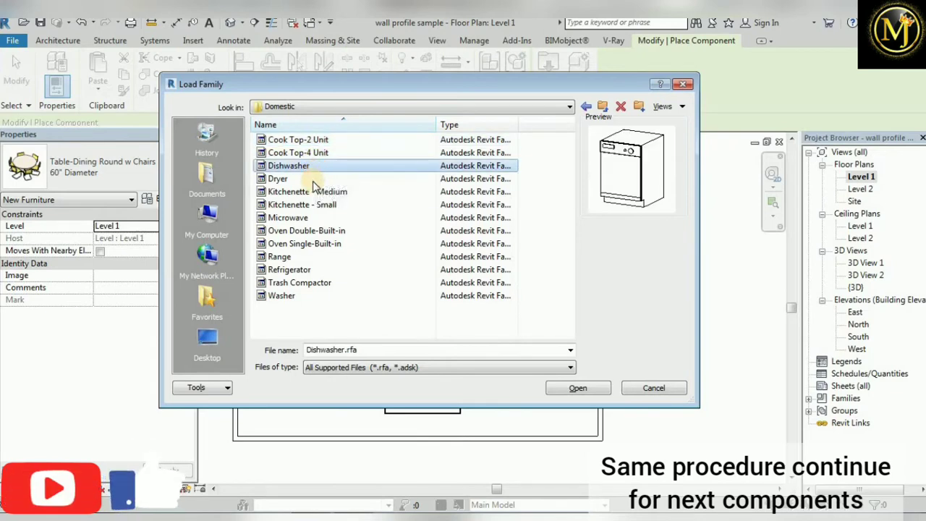
click(298, 178)
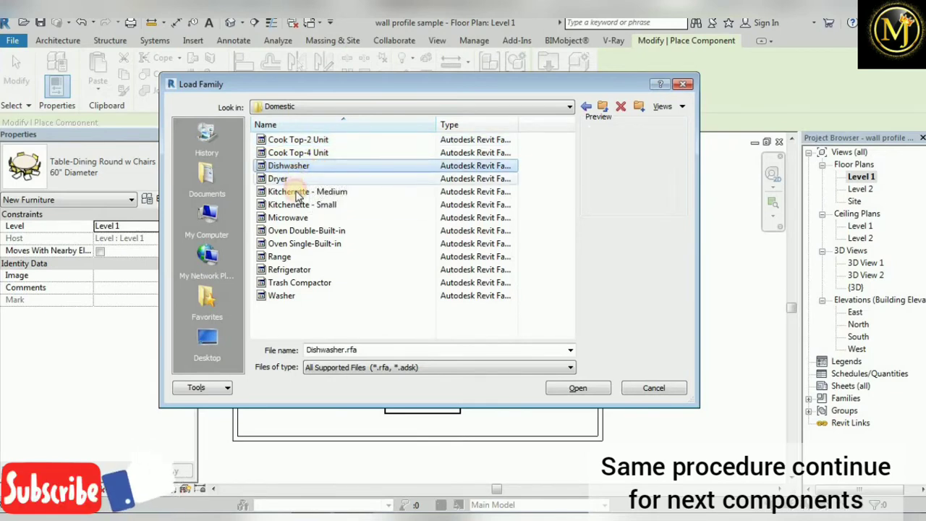
click(297, 192)
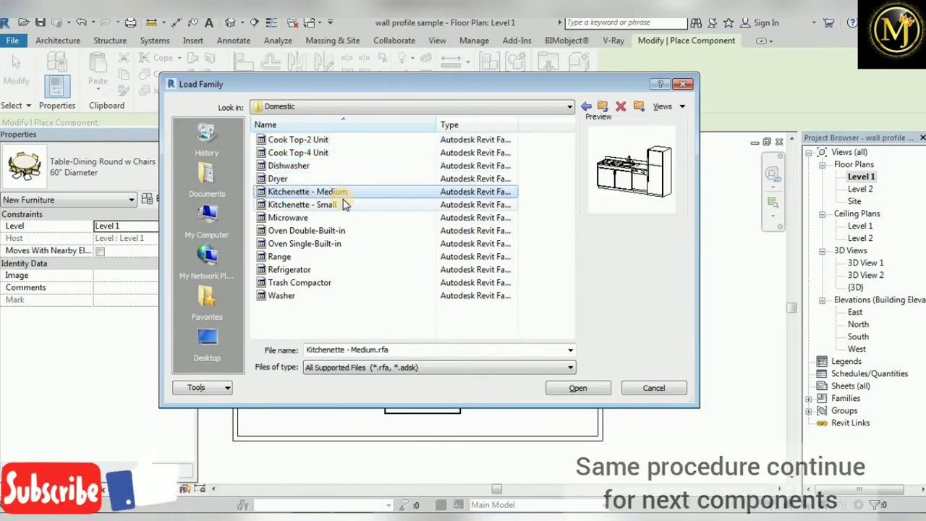
click(332, 207)
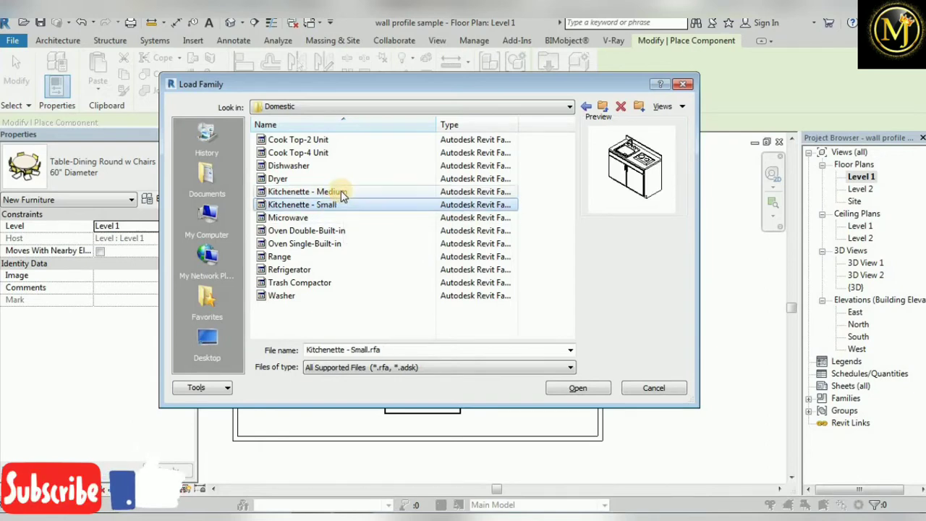
click(342, 193)
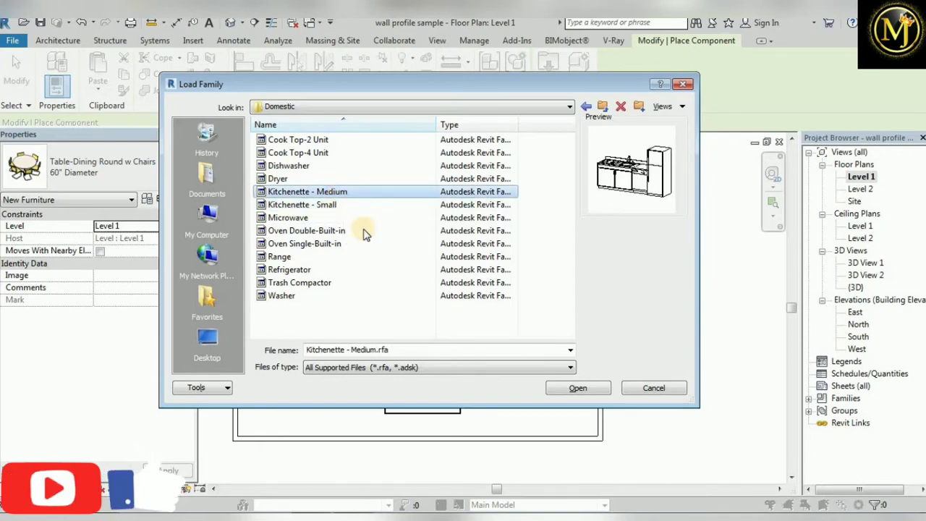
click(578, 388)
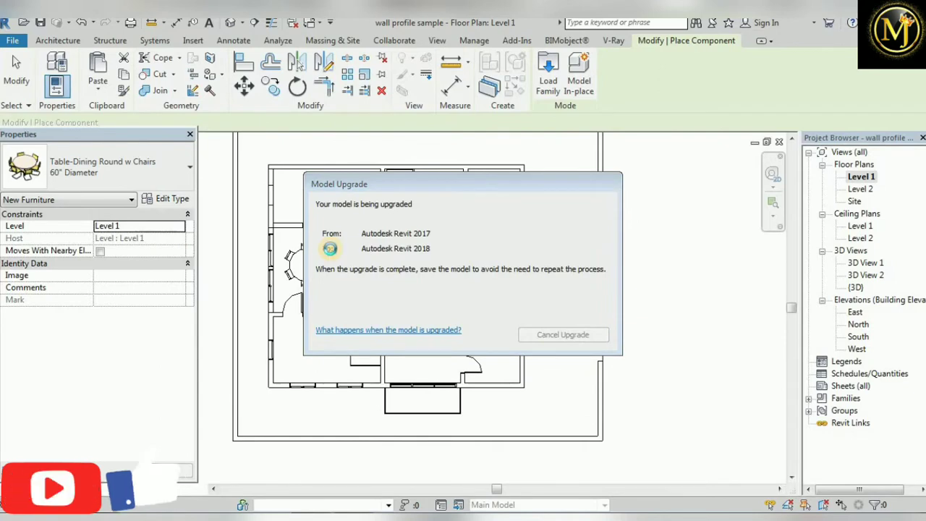
- Rotate the Kitchenette - Medium to vertical and place it along the top-left room's left wall
scroll(268, 162, up, 2)
scroll(320, 192, up, 1)
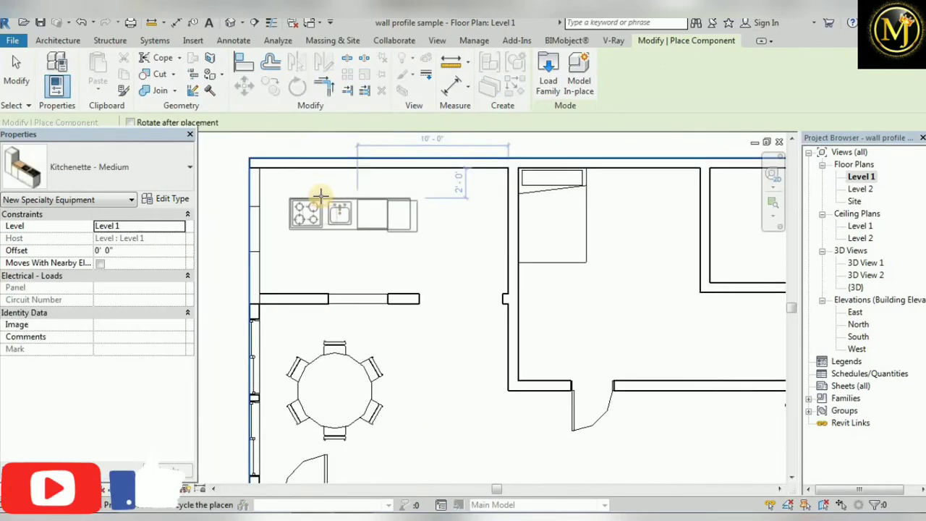
scroll(321, 193, up, 1)
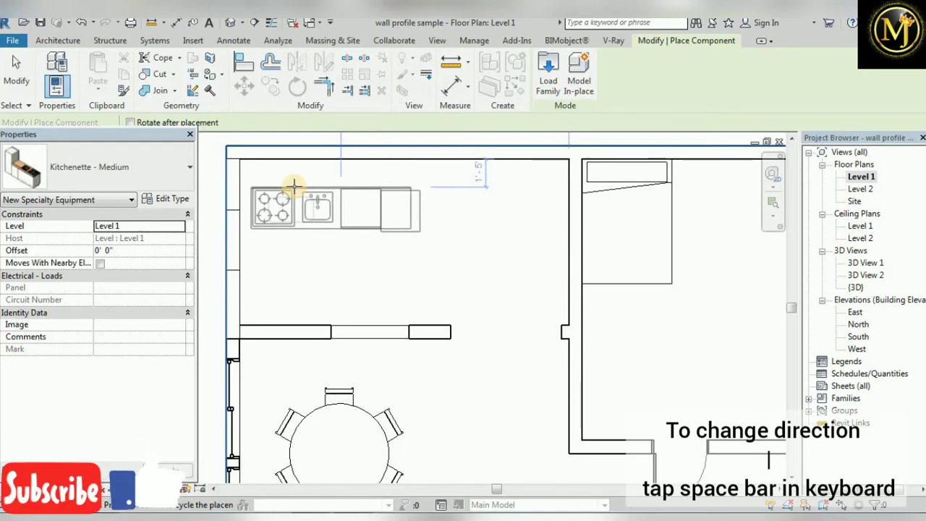
key(space)
scroll(287, 231, down, 2)
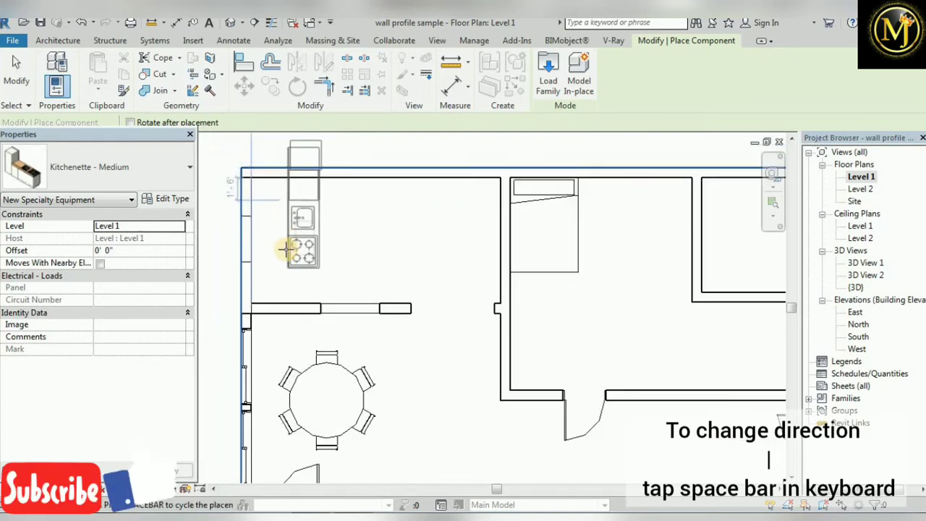
scroll(269, 267, up, 2)
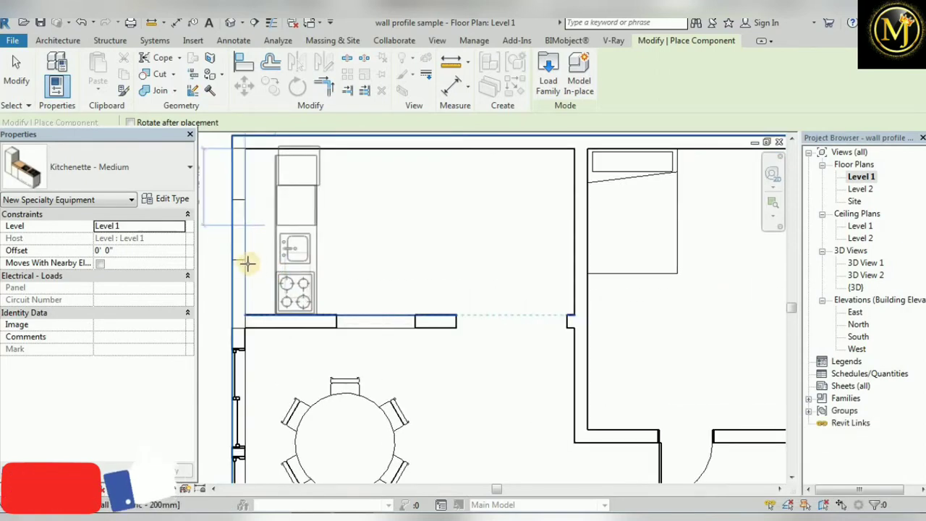
scroll(341, 248, down, 1)
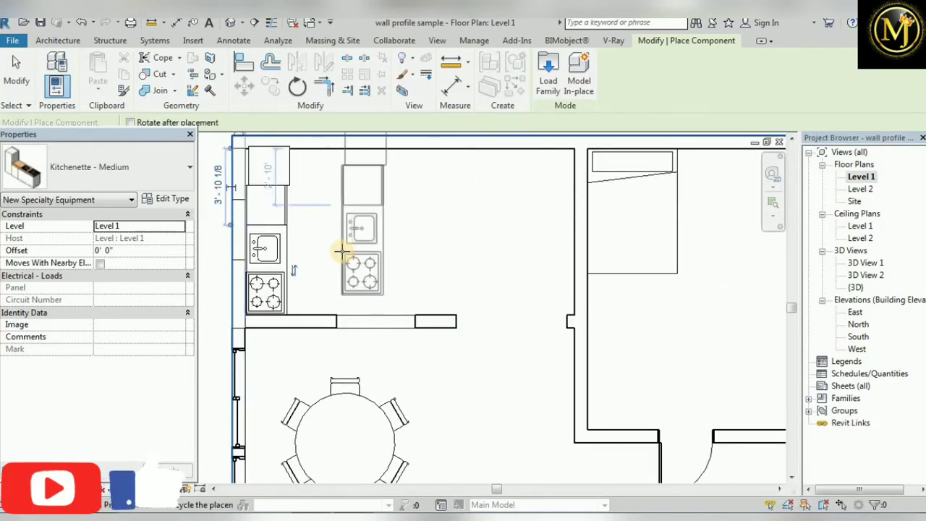
scroll(303, 234, down, 1)
click(303, 233)
scroll(296, 235, down, 2)
click(11, 85)
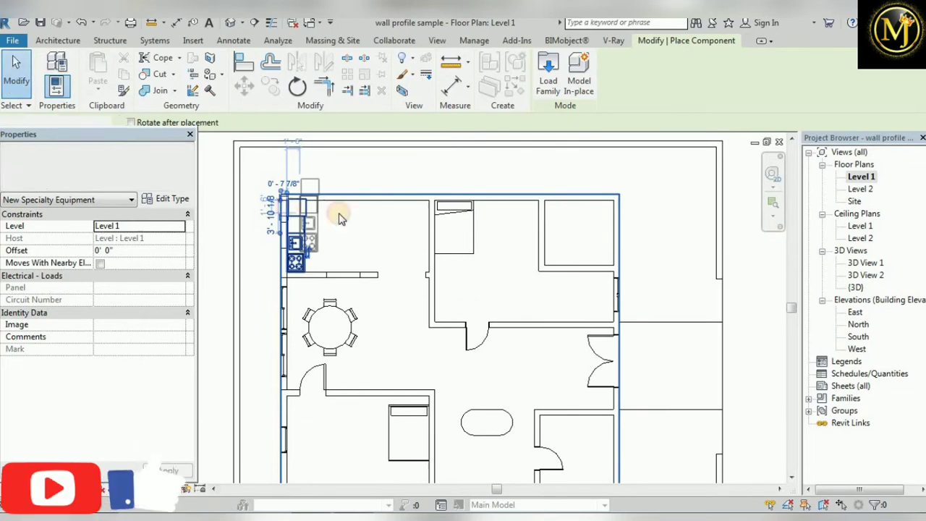
scroll(337, 207, down, 1)
click(150, 65)
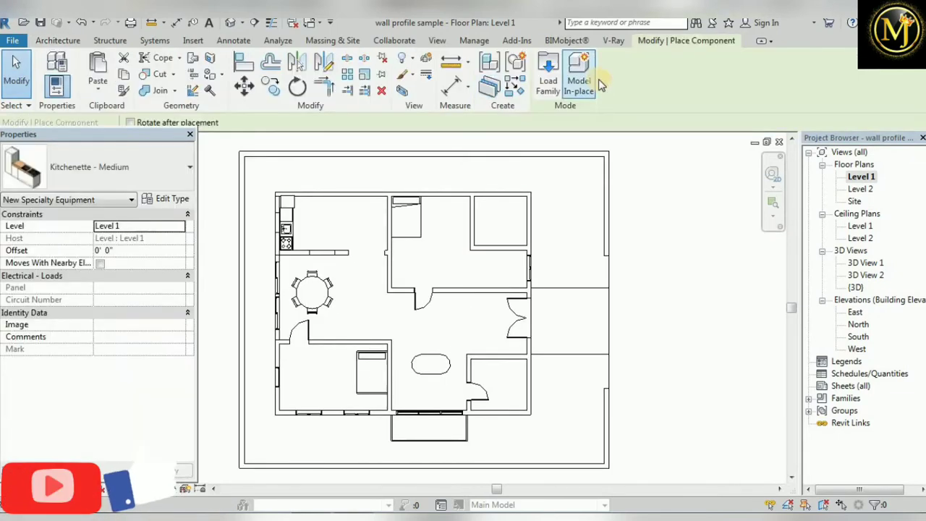
- In Load Family, leave the Domestic folder and look at the Ladders family
click(544, 72)
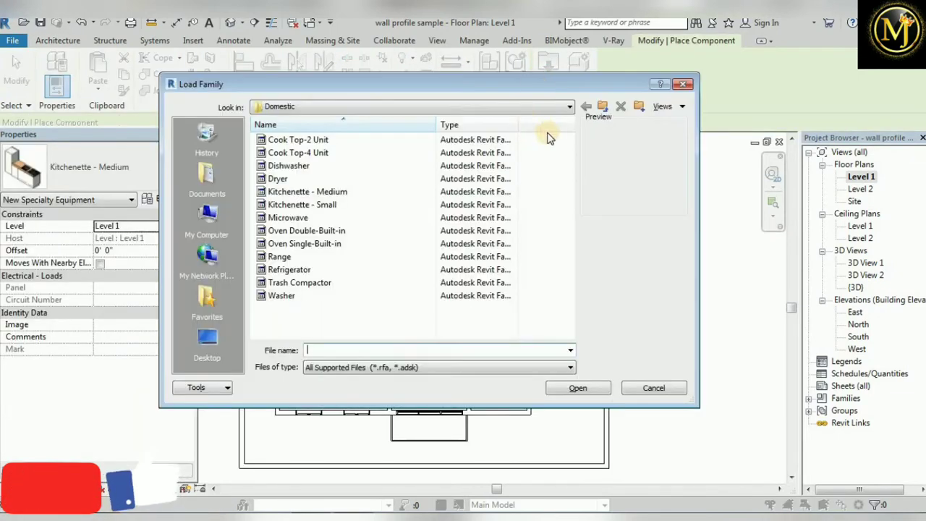
click(605, 108)
click(328, 179)
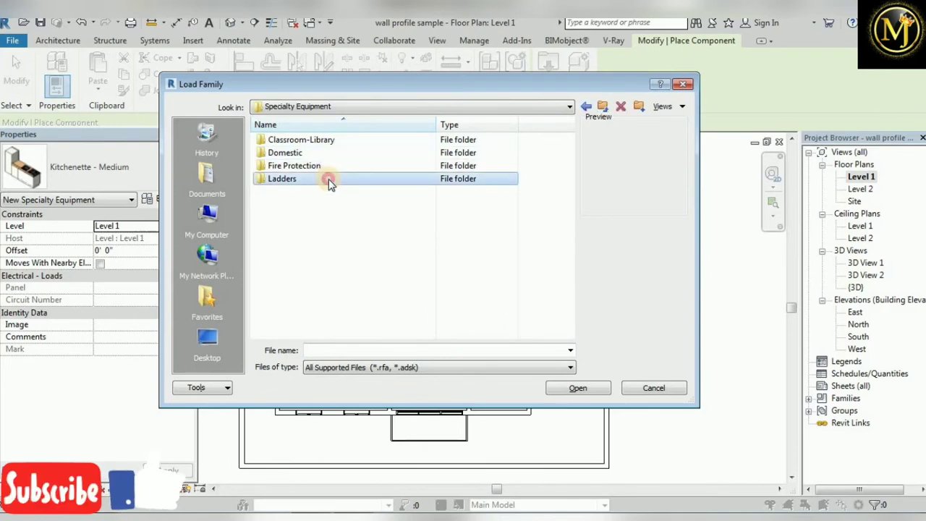
double_click(328, 178)
click(427, 165)
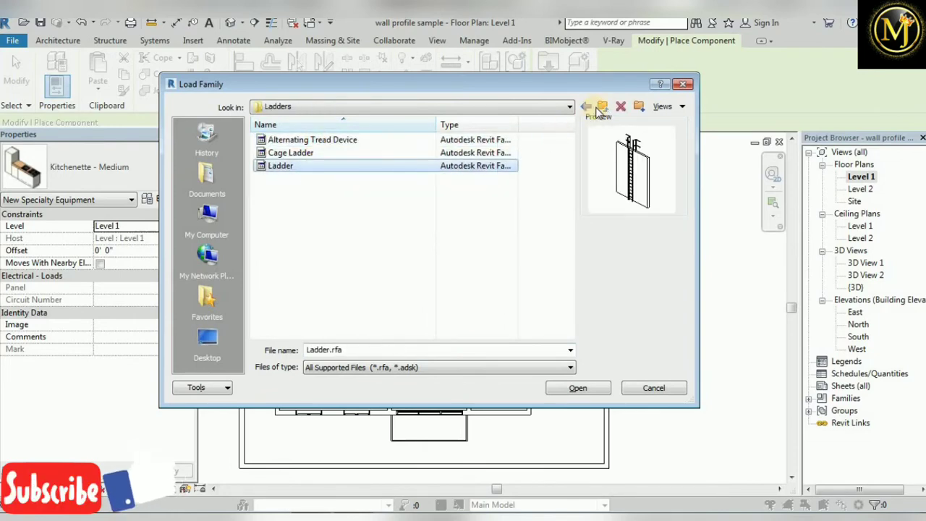
click(602, 107)
- Go to US Imperial > Furniture > Seating and select the plain Sofa family
click(602, 106)
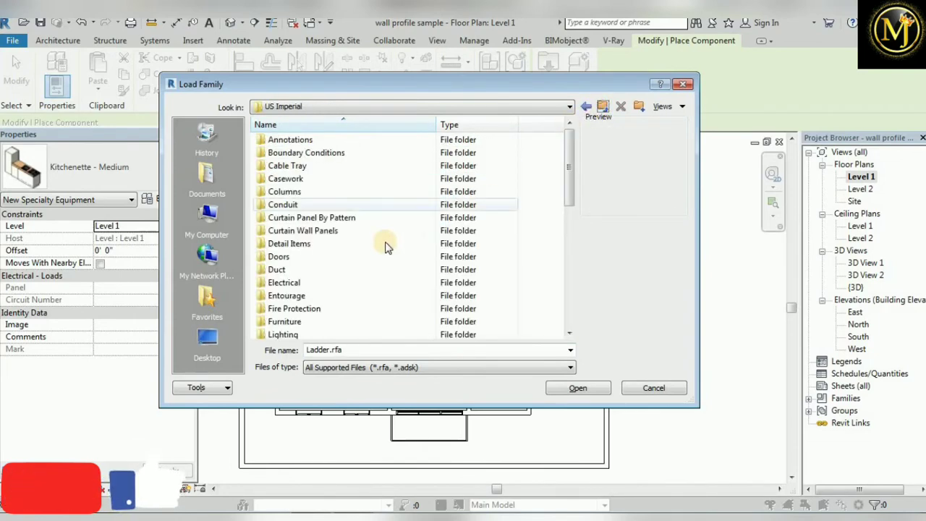
double_click(296, 321)
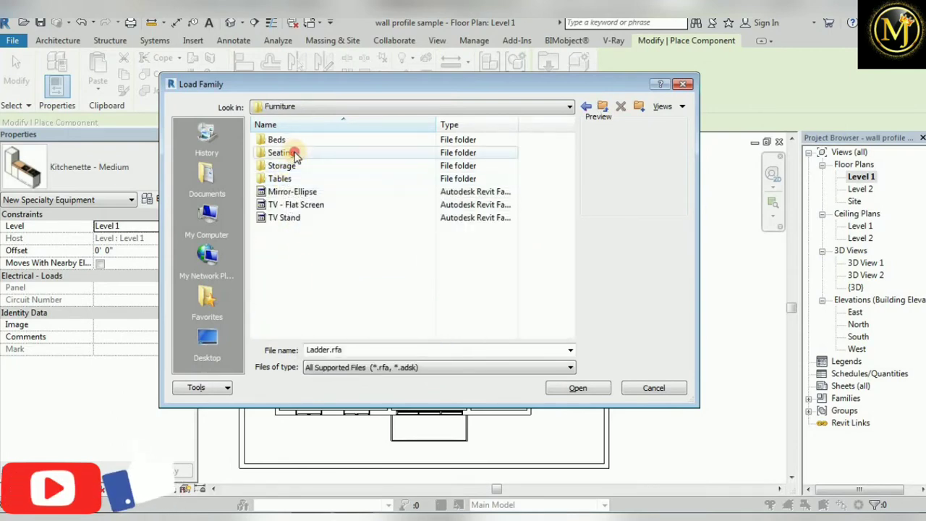
double_click(293, 153)
click(295, 296)
click(295, 284)
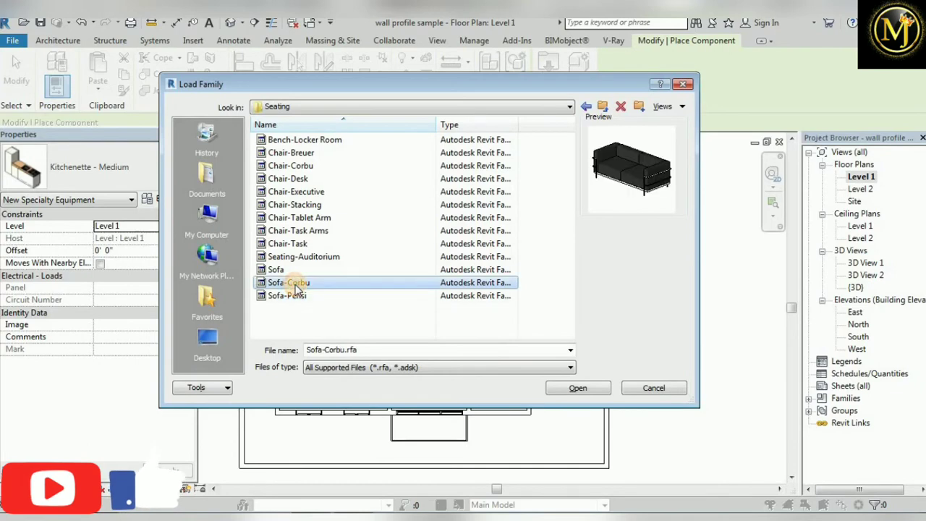
click(300, 270)
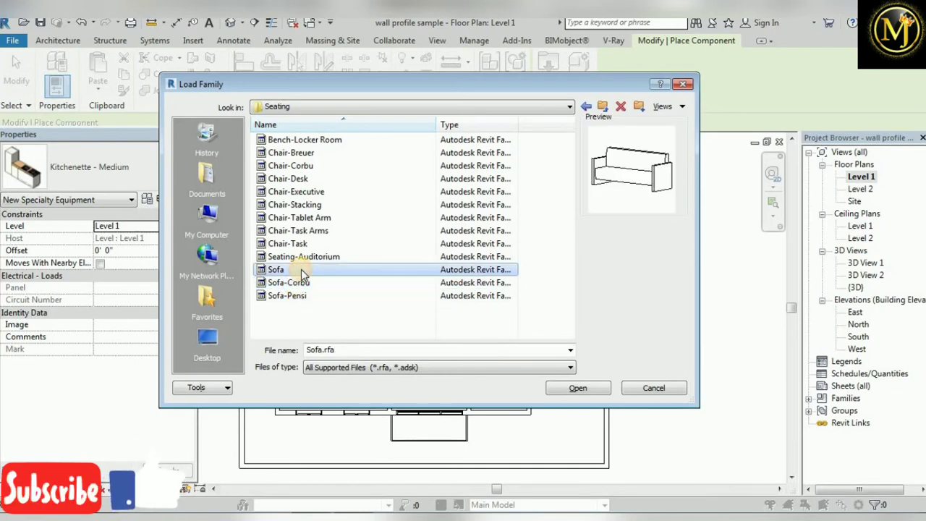
- Load the Sofa and place two 72" sofas, one below and one left of the oval table
click(589, 388)
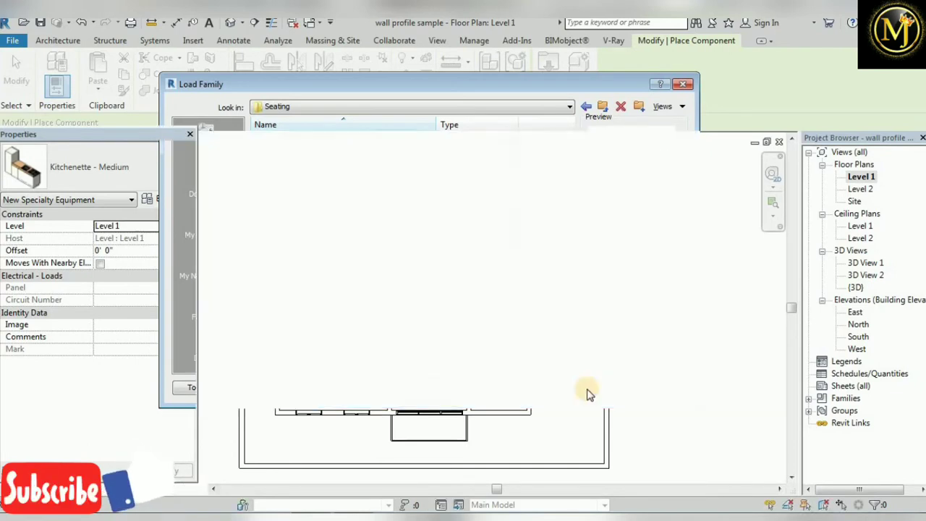
scroll(436, 401, up, 2)
scroll(444, 384, up, 2)
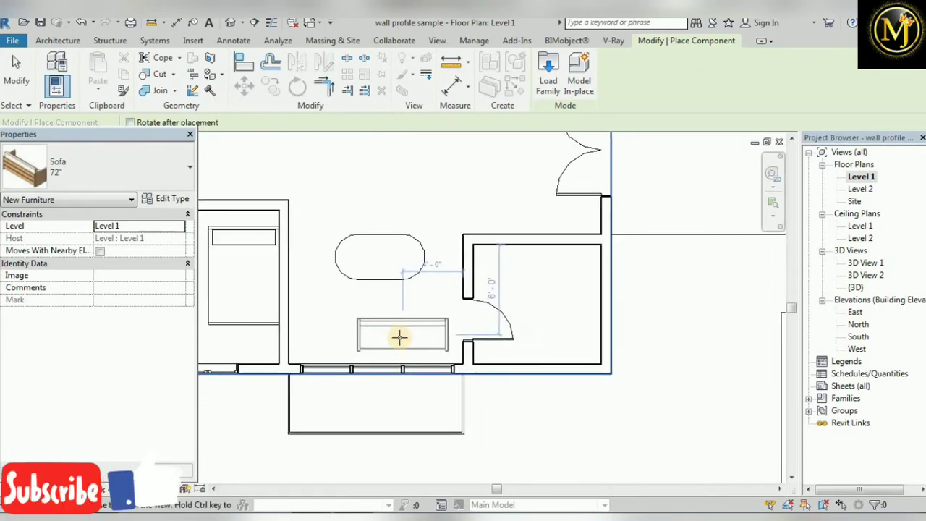
scroll(398, 335, up, 1)
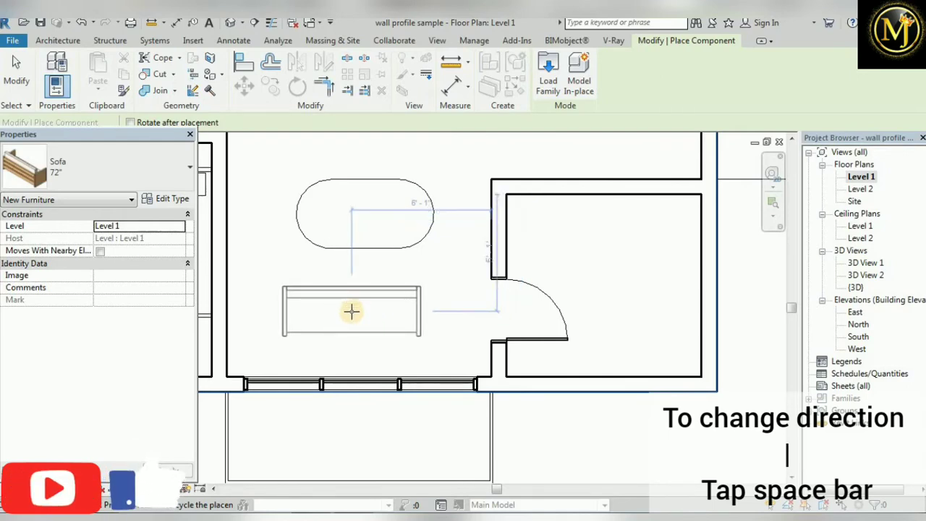
key(space)
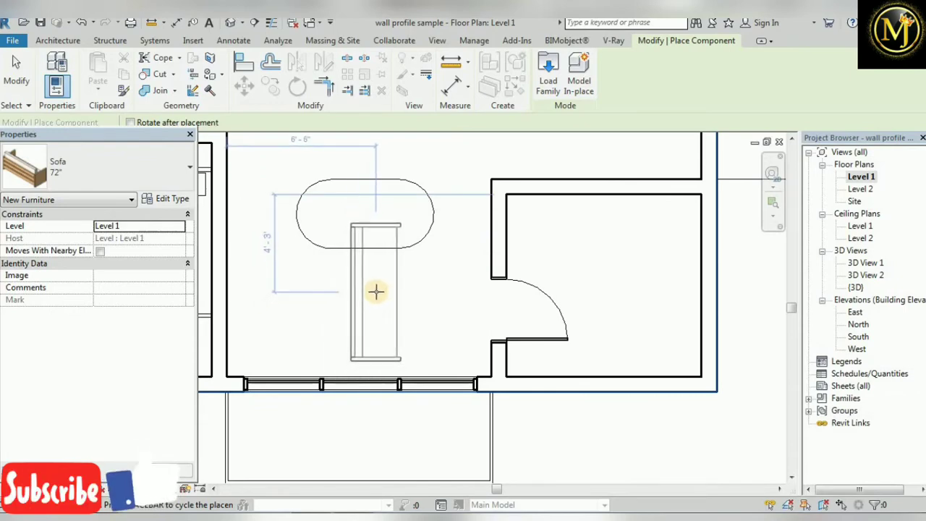
key(space)
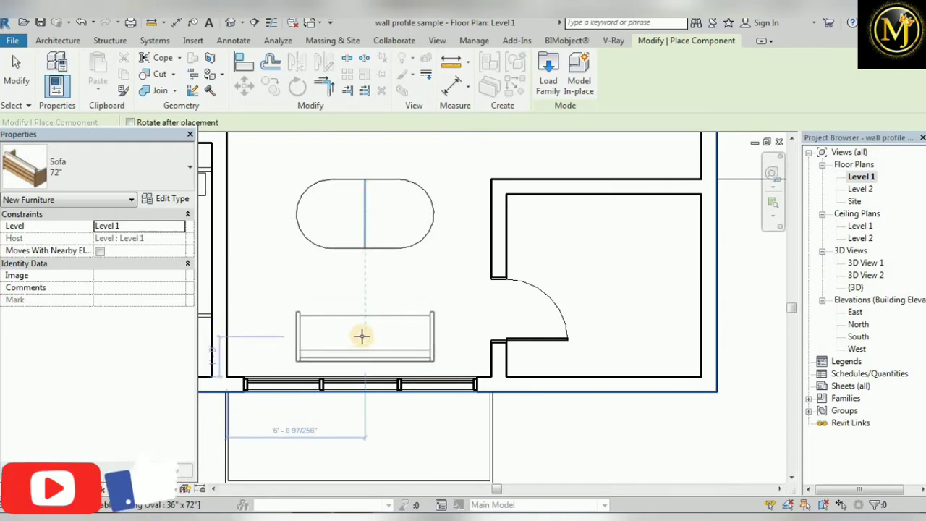
click(371, 332)
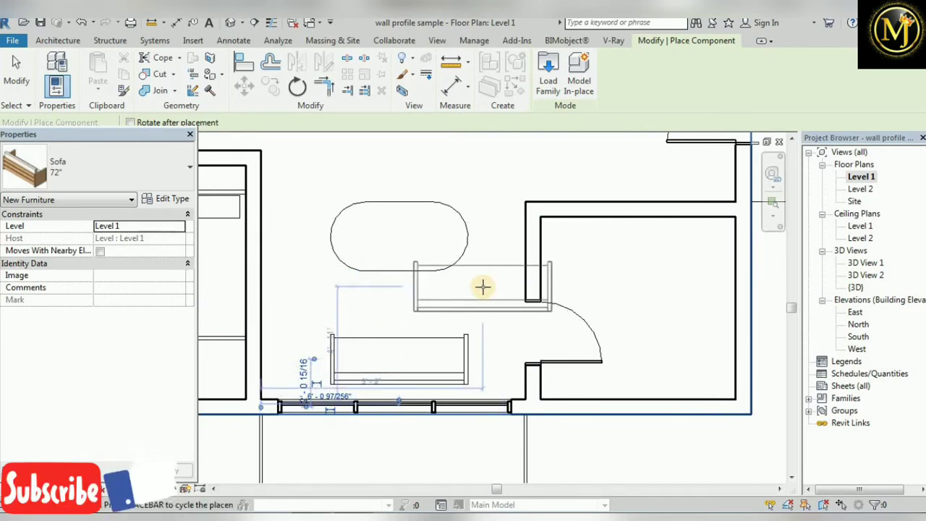
key(space)
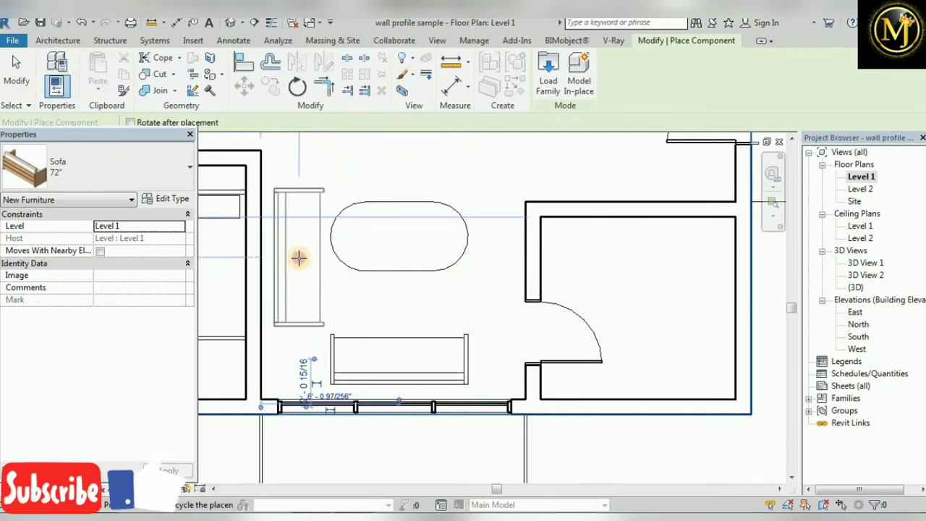
click(299, 259)
scroll(434, 297, down, 1)
scroll(442, 293, down, 1)
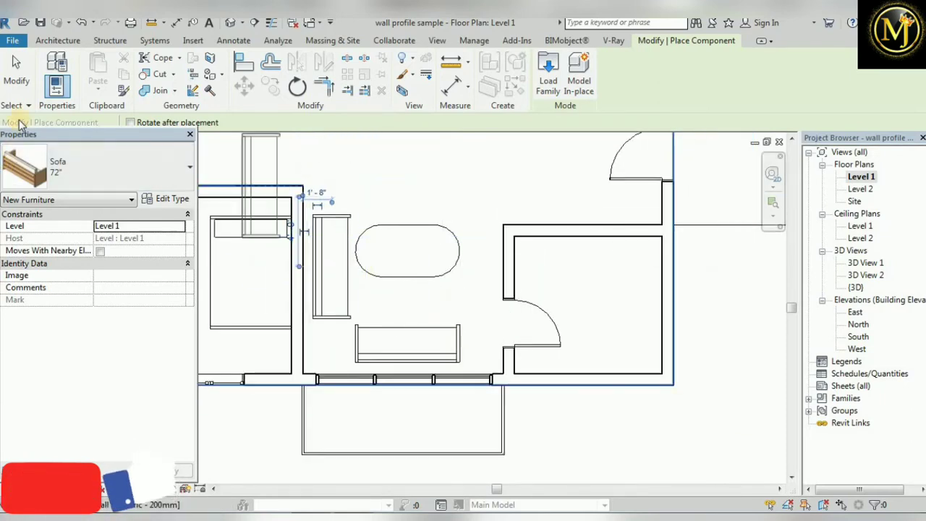
click(18, 86)
- Move the oval dining table slightly lower and start placing another component
click(438, 280)
drag(426, 276, 435, 297)
click(489, 200)
scroll(521, 304, down, 2)
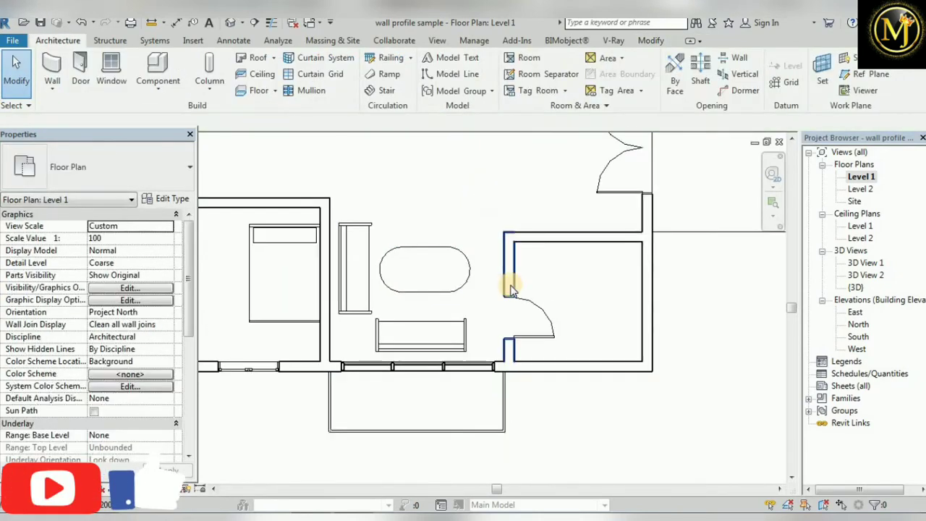
scroll(526, 321, down, 1)
scroll(444, 279, down, 1)
scroll(424, 352, down, 1)
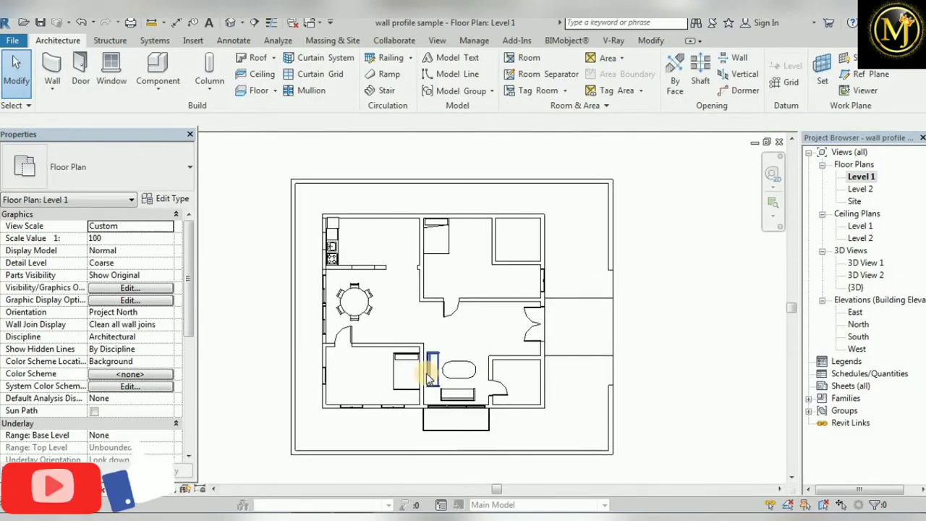
scroll(510, 316, up, 2)
scroll(427, 363, up, 2)
scroll(506, 241, up, 1)
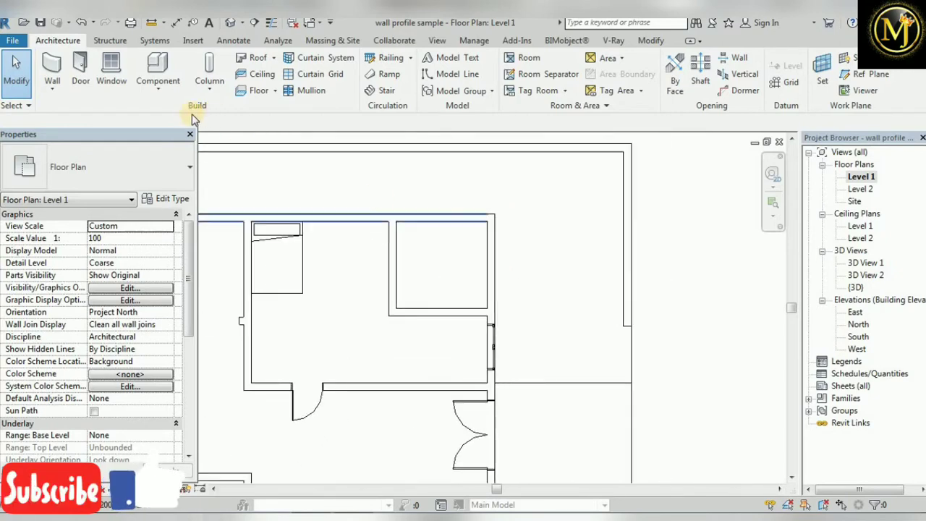
click(157, 69)
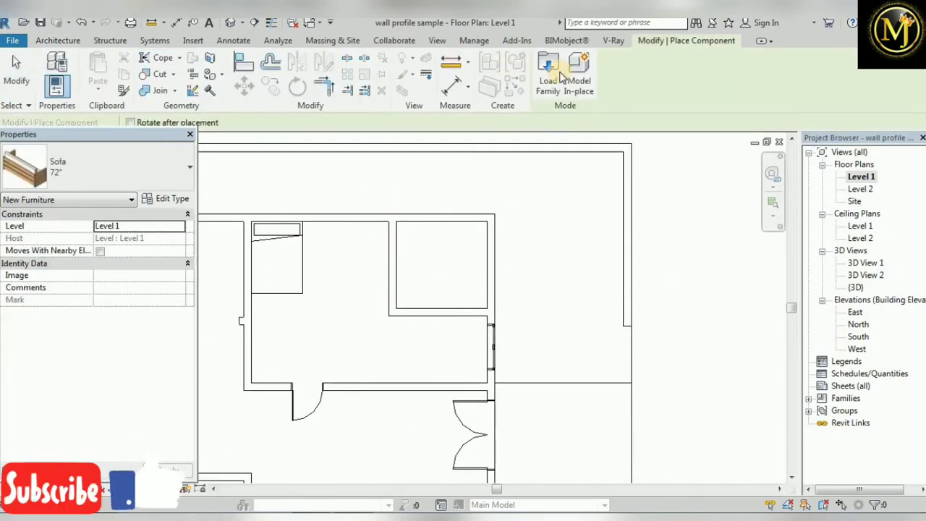
- In Load Family, go to Plumbing > Architectural > Fixtures and preview the Bathtubs families
click(561, 75)
click(602, 106)
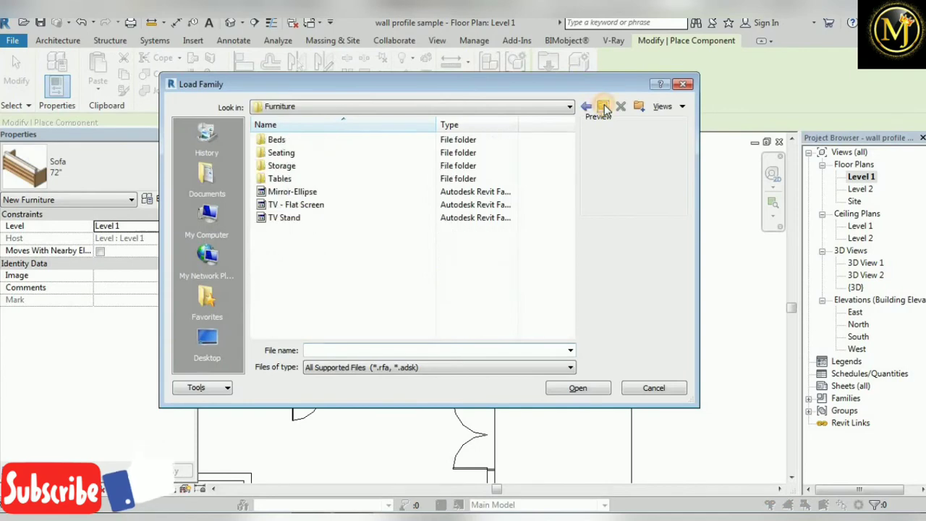
click(603, 106)
drag(567, 186, 571, 239)
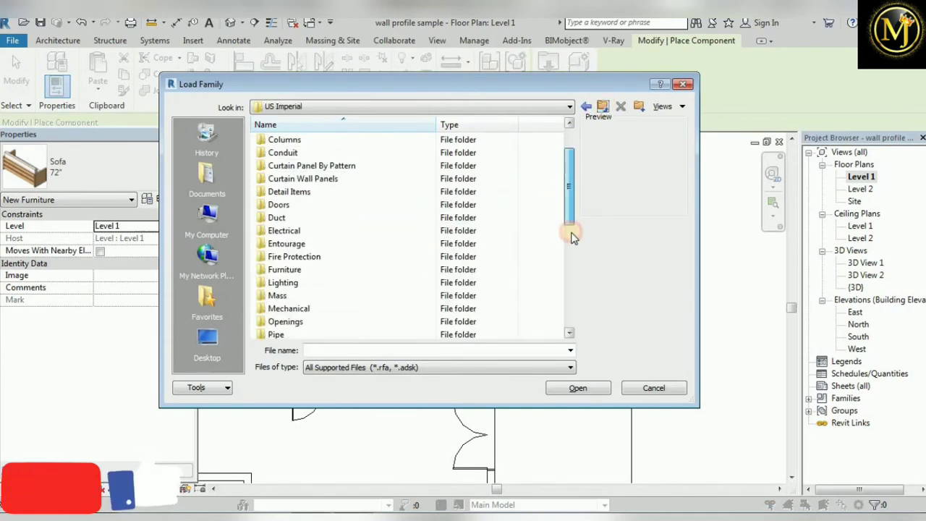
double_click(285, 309)
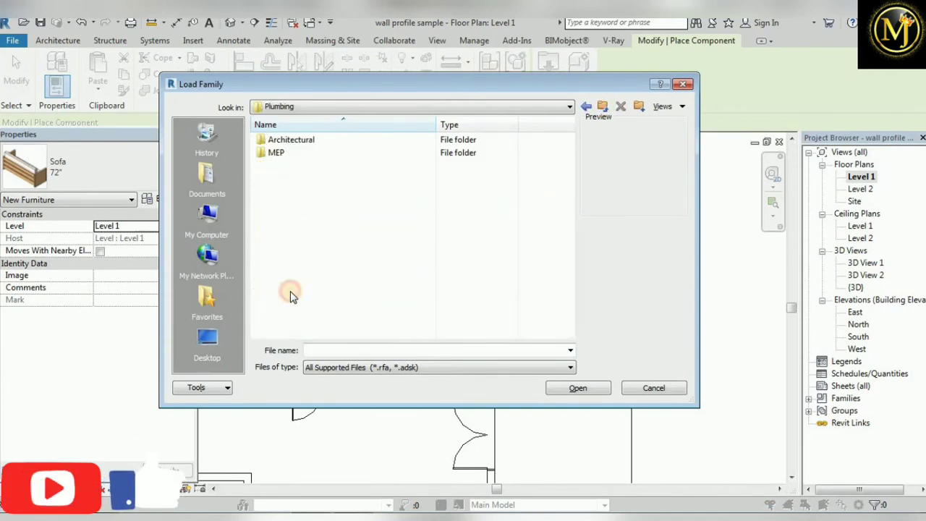
double_click(293, 140)
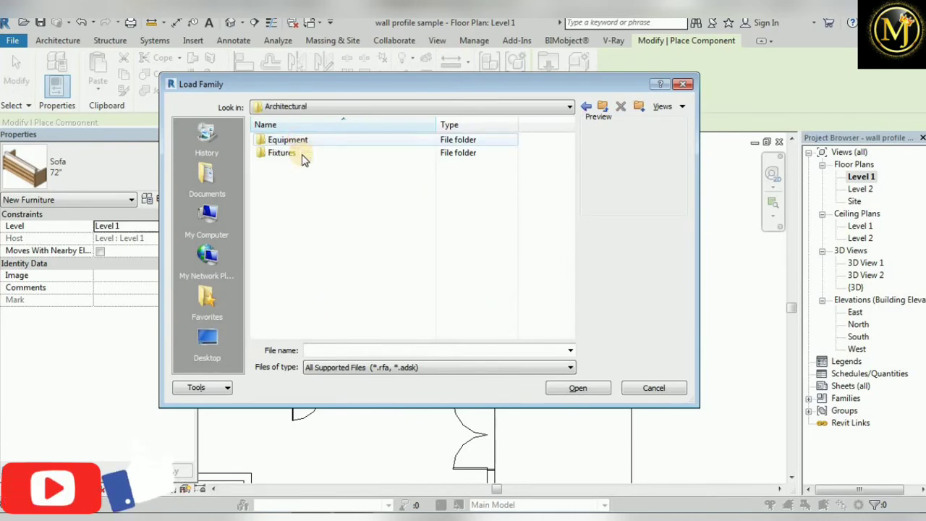
double_click(301, 152)
double_click(308, 139)
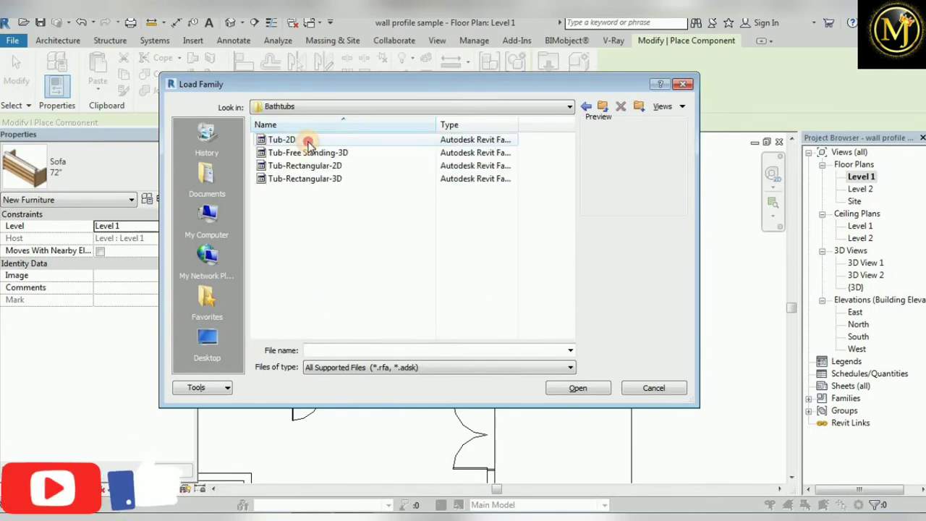
click(307, 140)
click(296, 152)
click(293, 166)
click(296, 179)
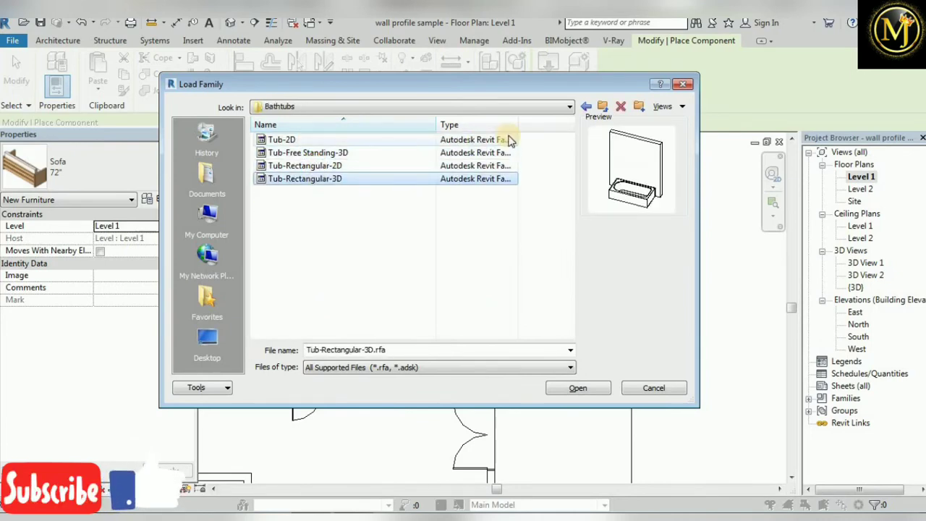
click(584, 107)
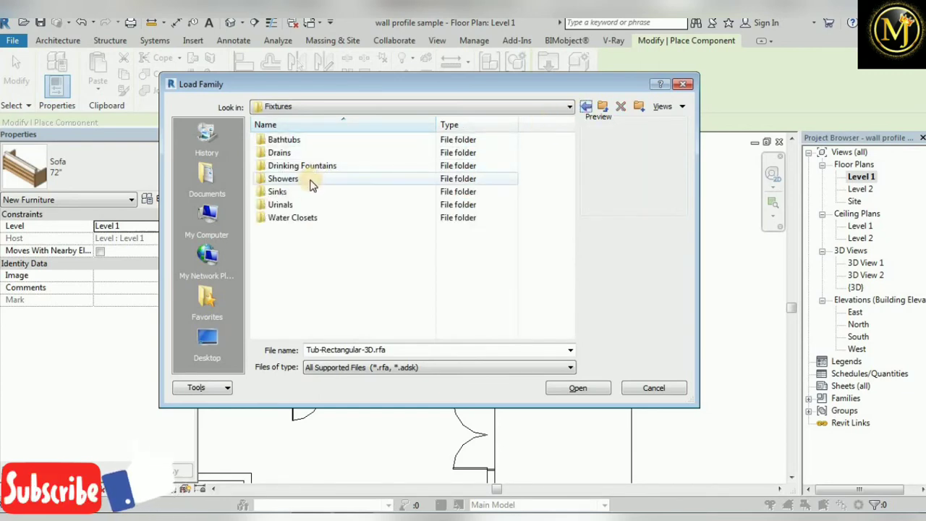
- Preview the Urinals, then select Toilet-Domestic-3D in the Water Closets folder
double_click(296, 204)
click(293, 140)
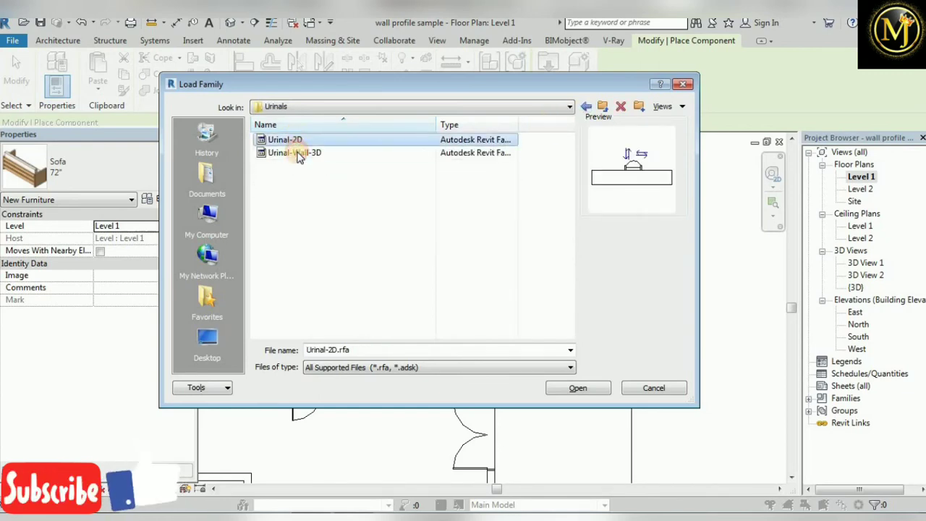
click(299, 153)
click(586, 107)
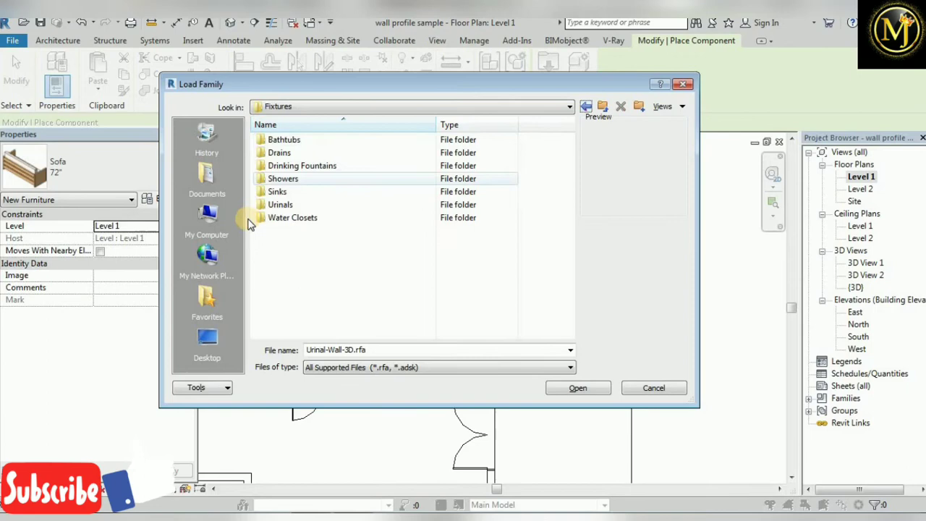
double_click(297, 215)
click(314, 153)
click(309, 165)
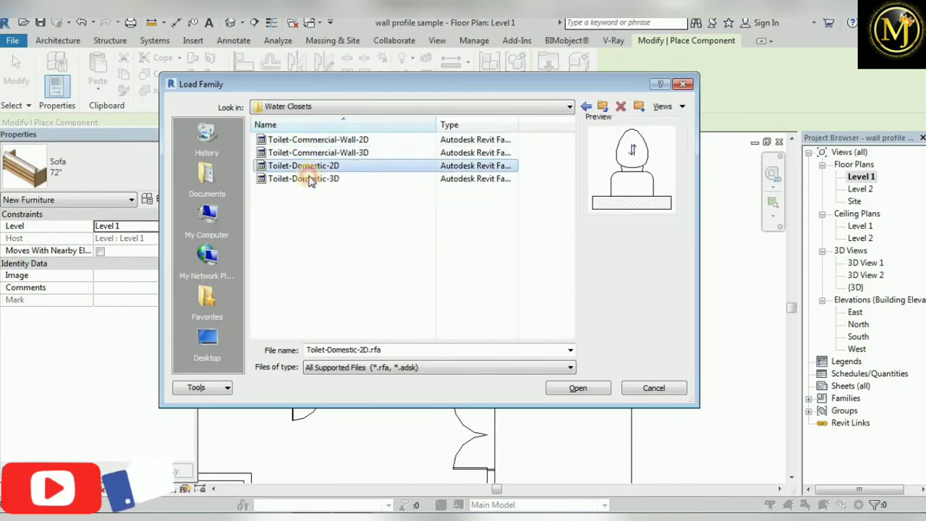
click(317, 178)
- Load Toilet-Domestic-3D and place one against the upper bathroom's top wall
click(577, 388)
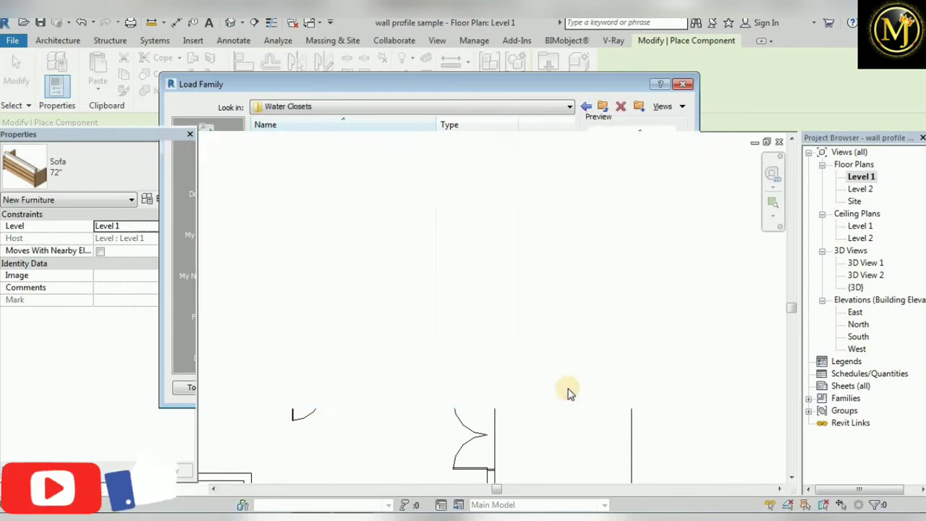
scroll(474, 244, up, 2)
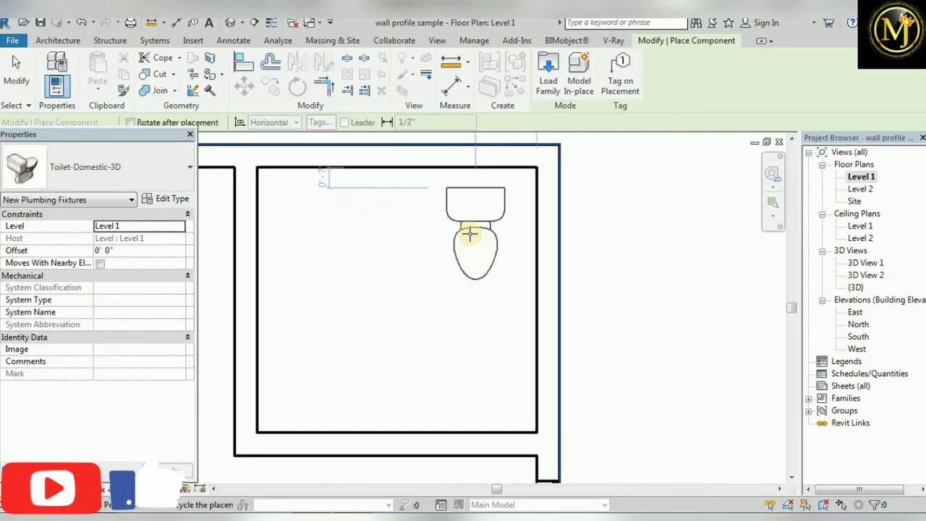
click(386, 225)
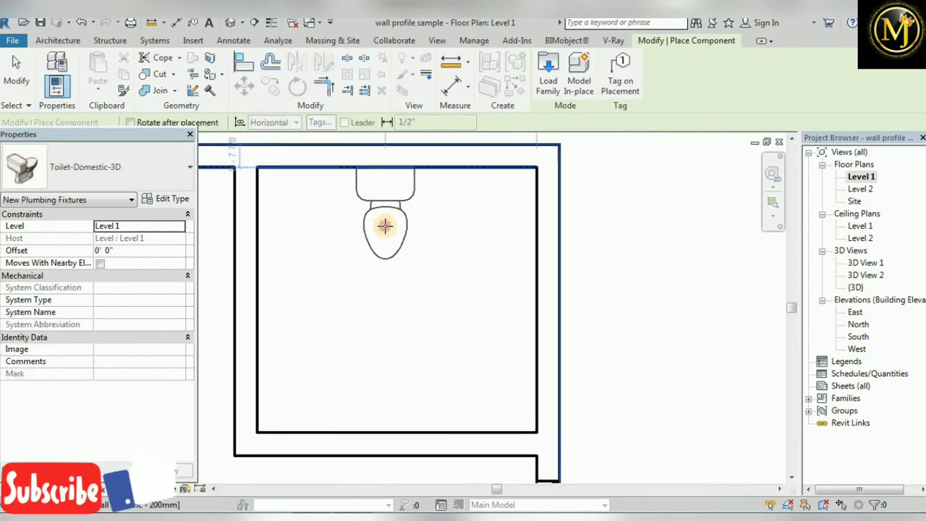
- Rotate a second toilet and place it against the lower-right bathroom's right wall
scroll(409, 210, down, 2)
scroll(405, 290, down, 2)
scroll(390, 304, down, 1)
scroll(434, 340, up, 1)
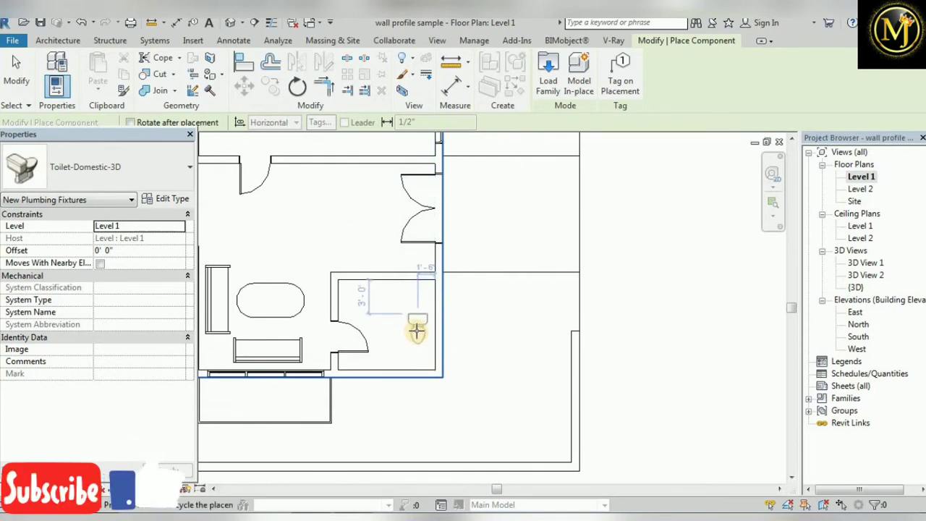
key(space)
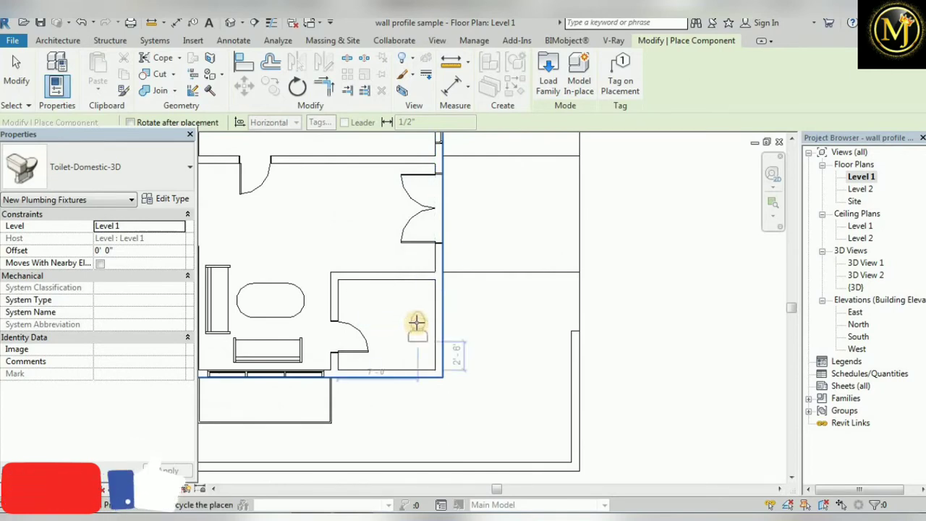
key(space)
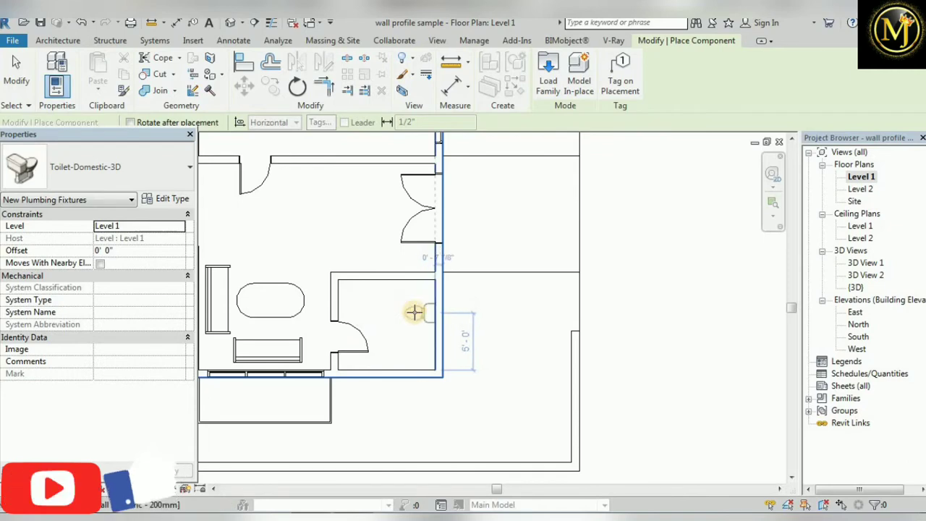
click(432, 304)
scroll(496, 341, down, 3)
scroll(479, 296, down, 2)
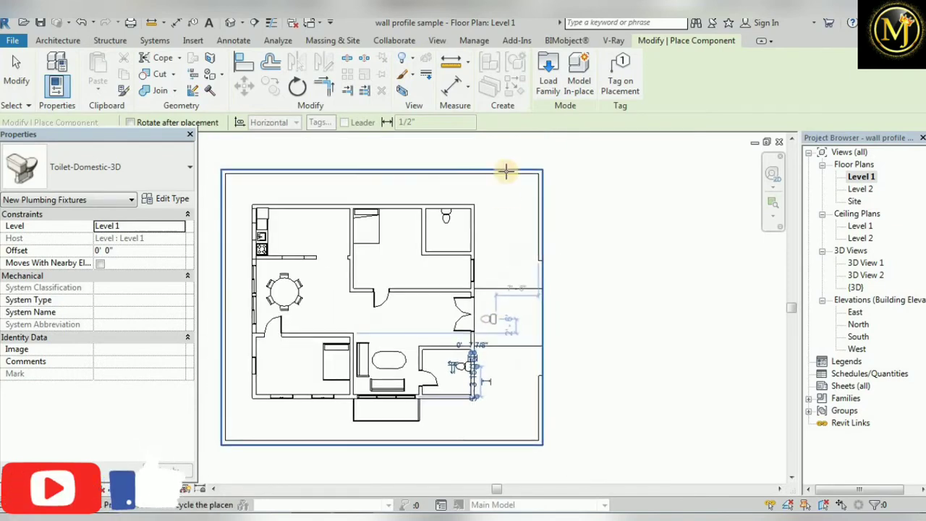
- Load the Sink Vanity-Round family from the Fixtures > Sinks folder
click(548, 72)
click(347, 179)
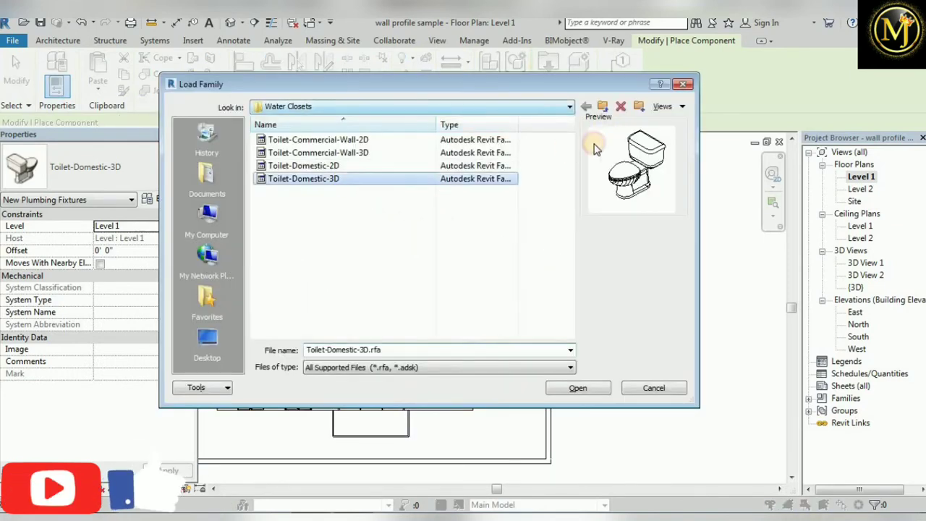
click(602, 106)
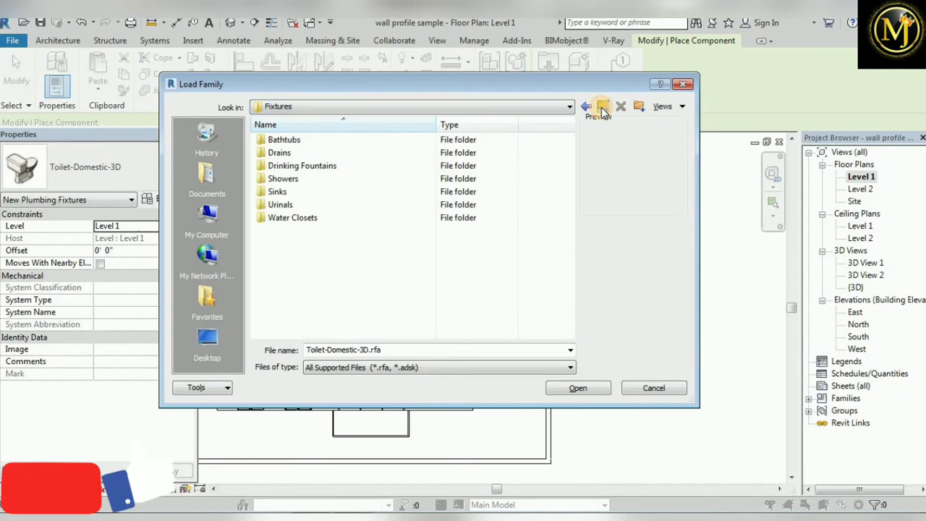
double_click(308, 191)
click(307, 155)
click(300, 191)
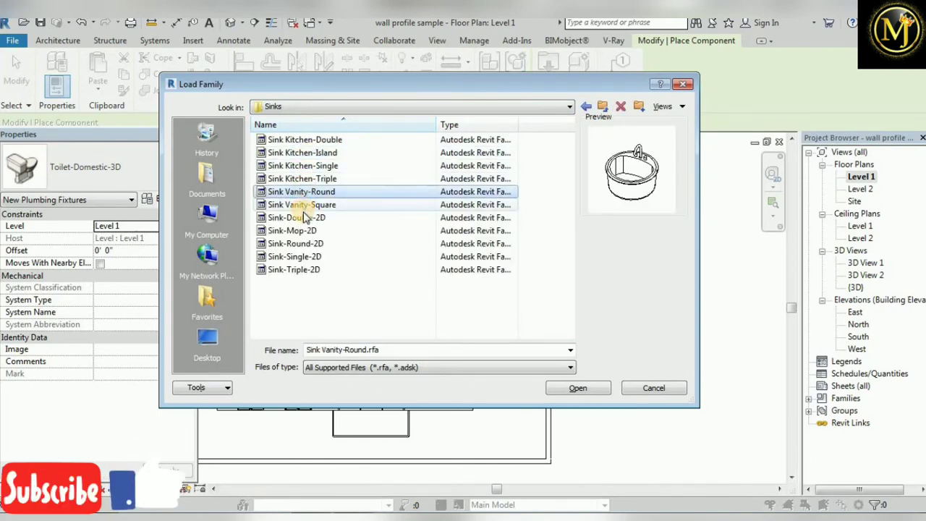
click(576, 389)
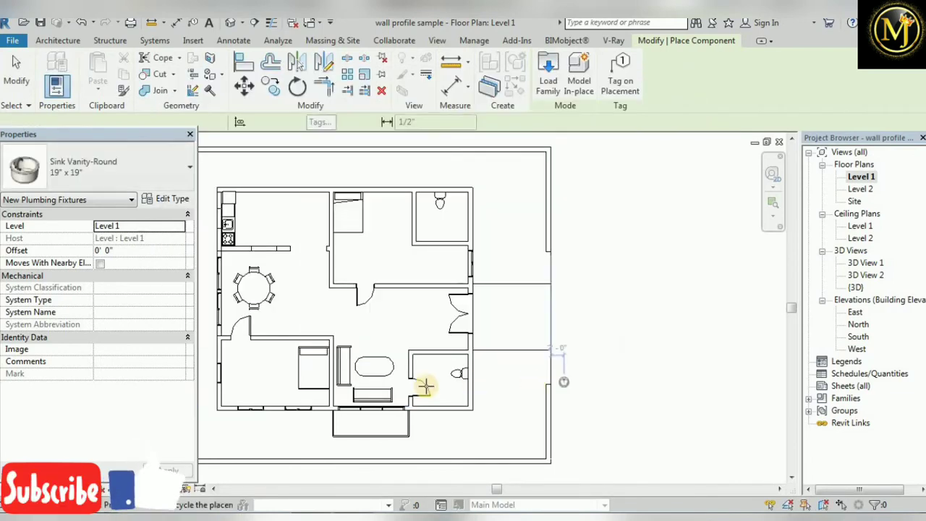
- Place a 19" x 19" round vanity sink beside each bathroom's toilet
scroll(494, 320, up, 3)
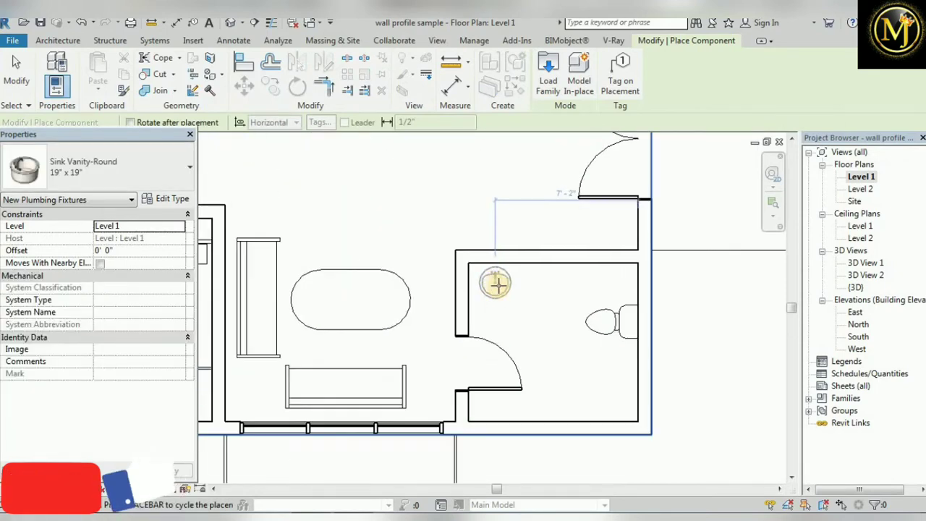
mouse_move(510, 262)
middle_down()
mouse_move(459, 423)
mouse_move(470, 232)
mouse_move(467, 252)
middle_up()
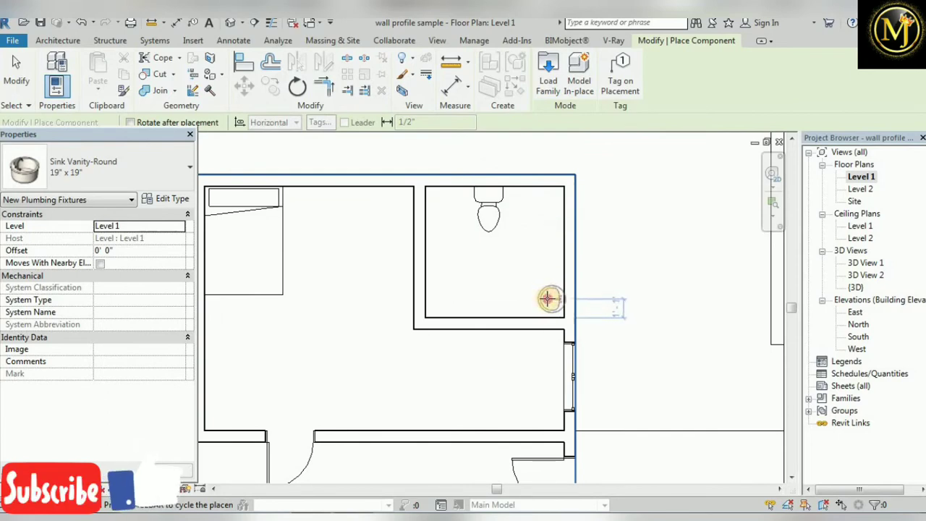
scroll(491, 337, down, 2)
scroll(479, 314, down, 3)
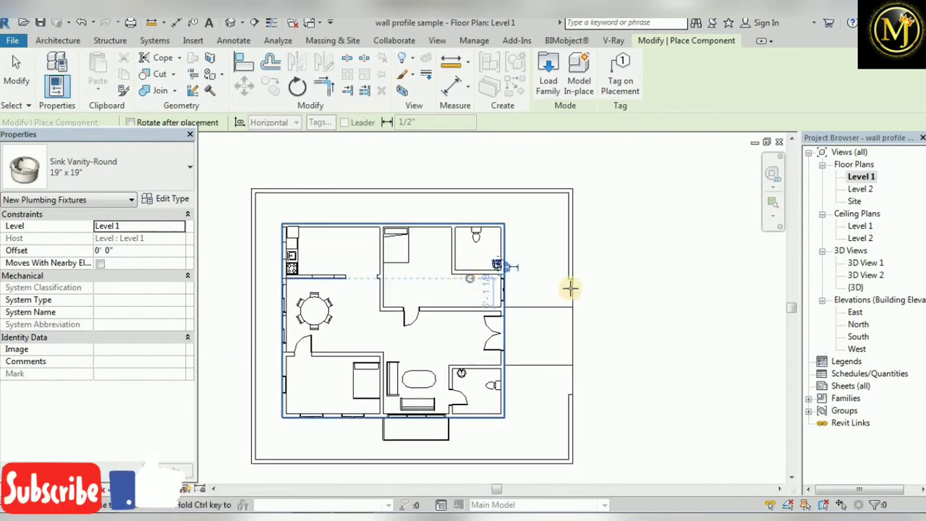
click(20, 86)
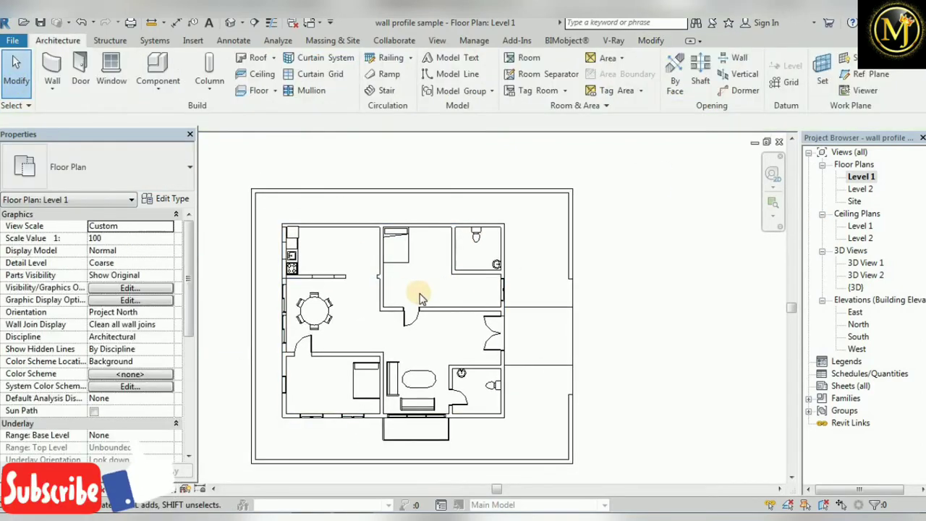
scroll(427, 311, down, 1)
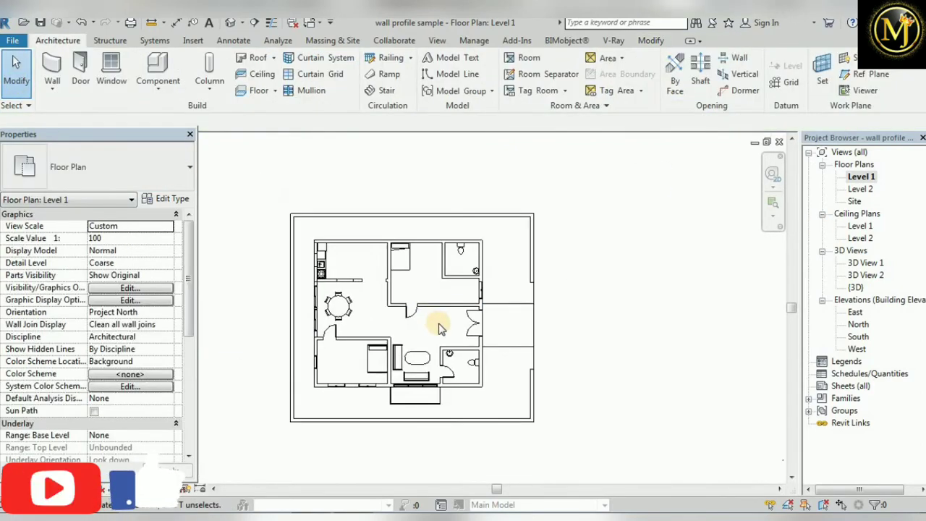
click(229, 23)
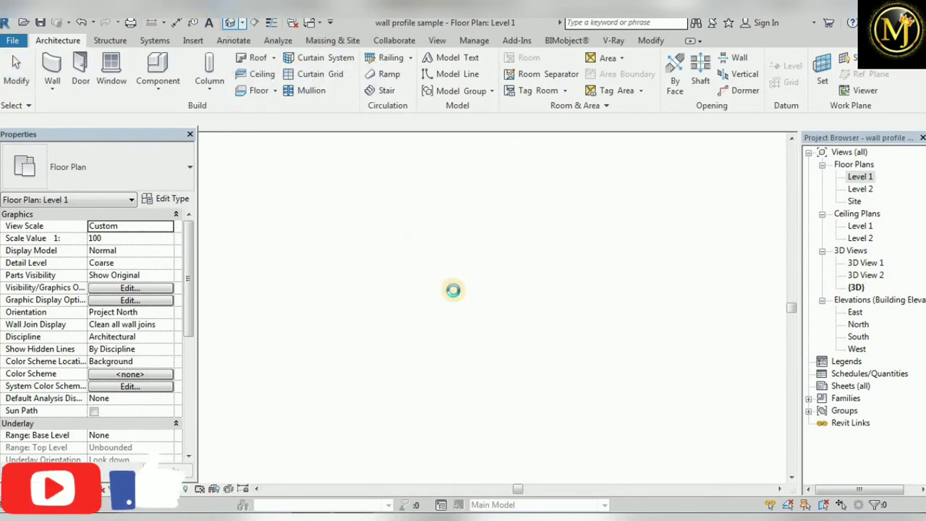
mouse_move(483, 375)
shift+middle_down()
mouse_move(400, 344)
mouse_move(475, 174)
shift+middle_up()
scroll(500, 264, up, 4)
shift+middle_drag(499, 265, 461, 333)
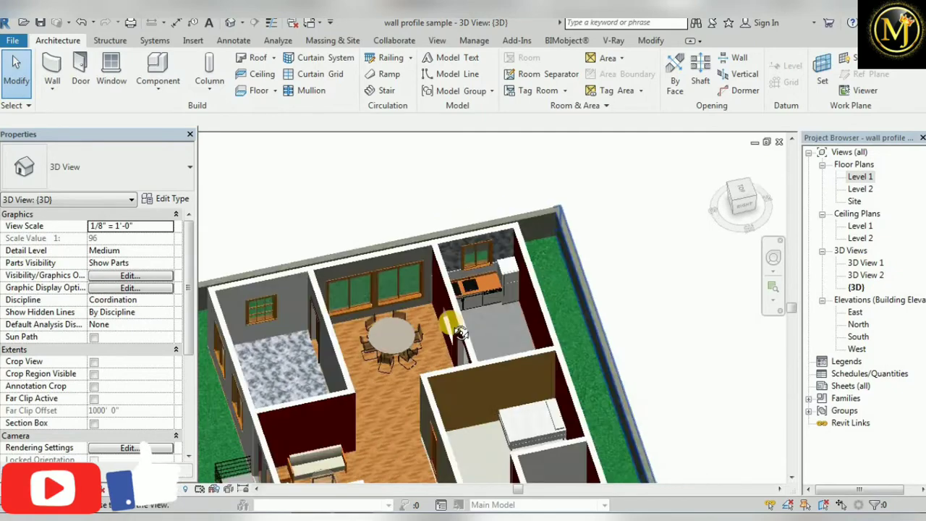
scroll(461, 333, up, 2)
scroll(461, 333, up, 5)
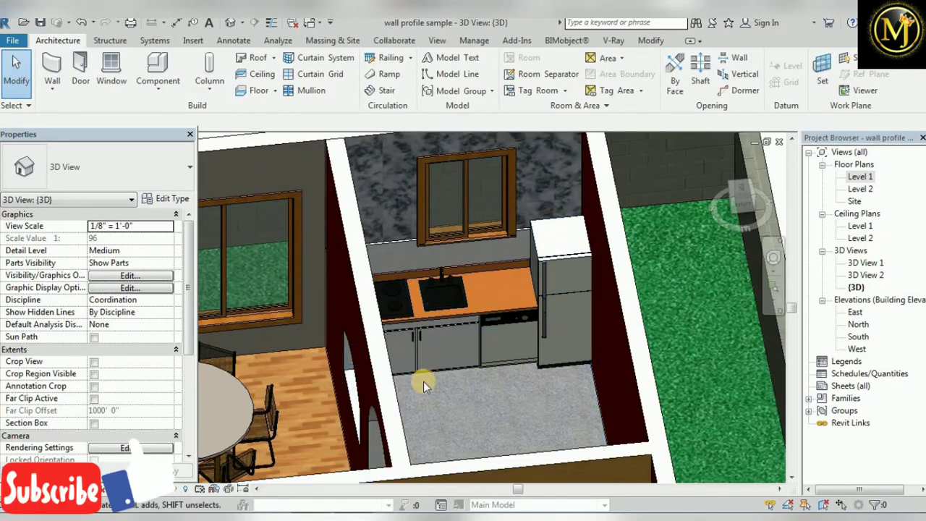
scroll(423, 381, down, 5)
scroll(379, 316, up, 2)
scroll(379, 316, down, 3)
scroll(362, 304, up, 1)
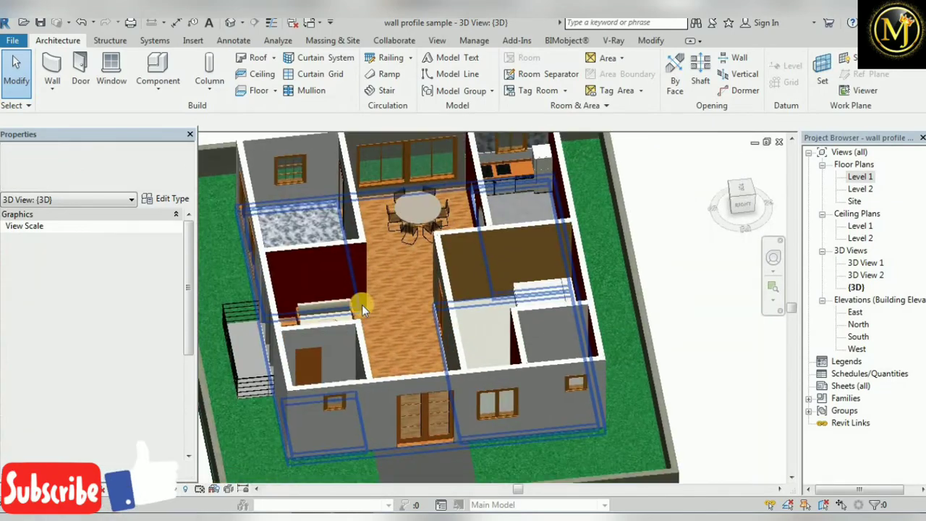
shift+middle_drag(362, 305, 402, 287)
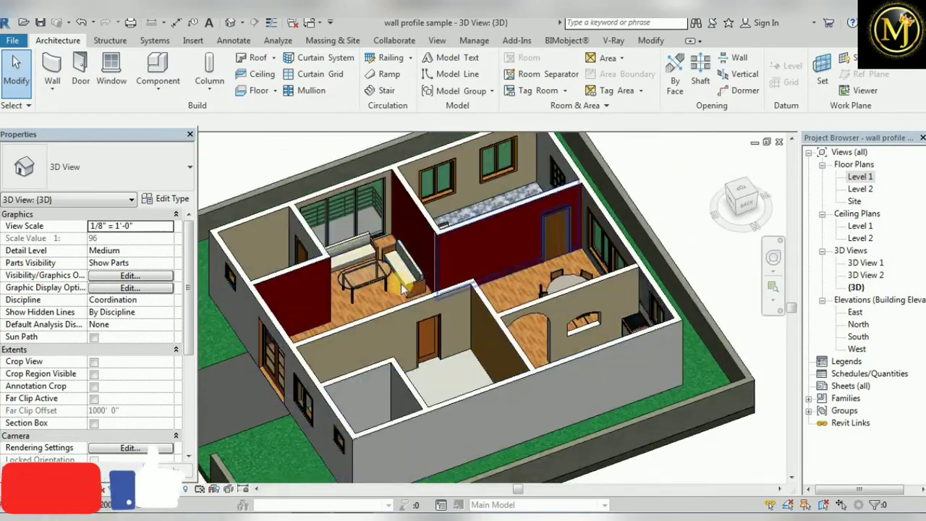
scroll(402, 288, up, 2)
scroll(362, 306, down, 2)
shift+middle_drag(362, 306, 443, 353)
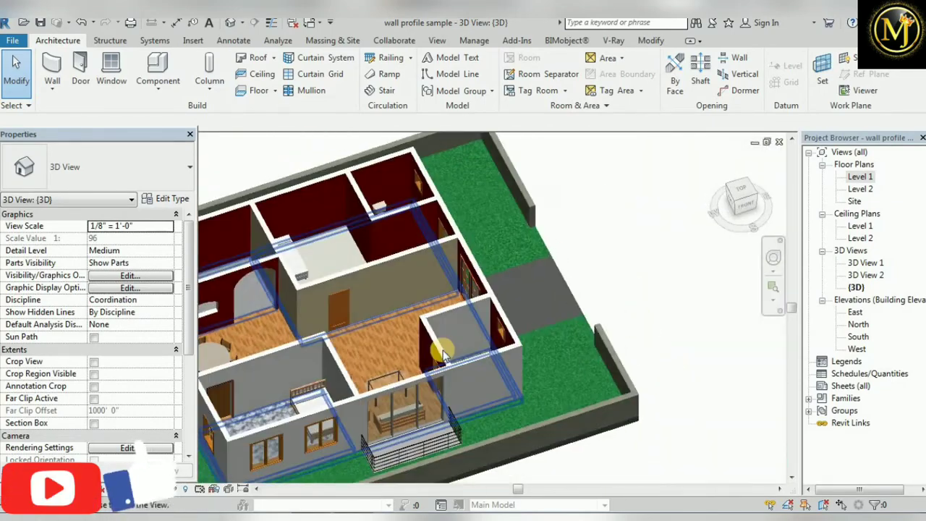
scroll(442, 353, up, 3)
scroll(411, 441, up, 3)
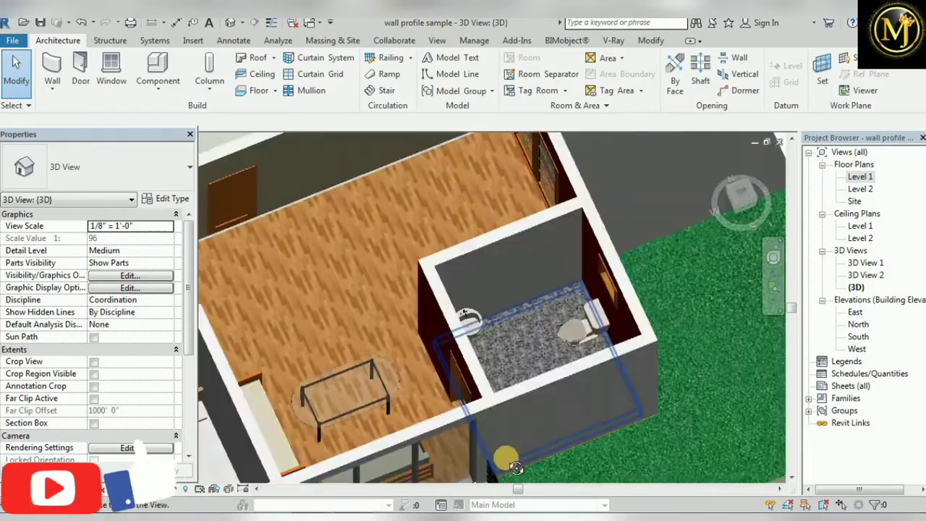
scroll(426, 364, down, 3)
scroll(384, 340, down, 3)
scroll(384, 341, down, 1)
scroll(348, 353, up, 5)
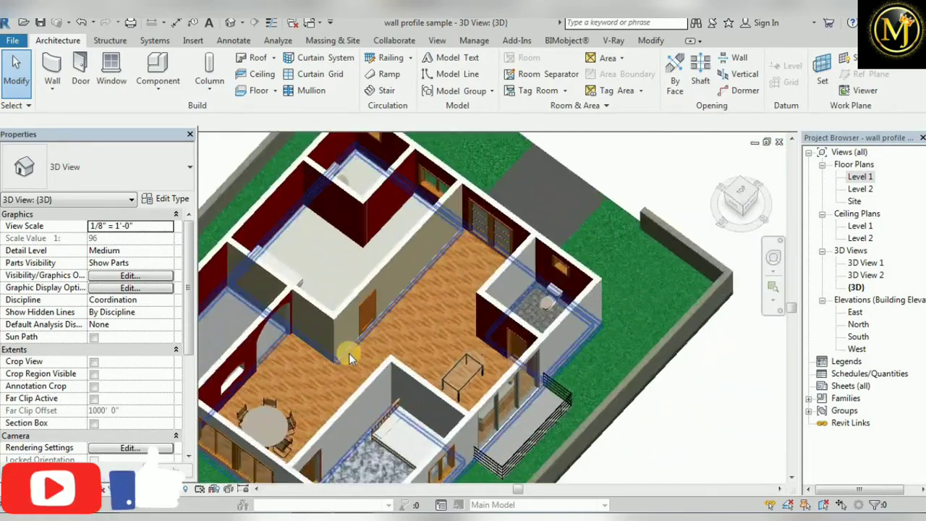
scroll(348, 353, down, 5)
shift+middle_drag(427, 348, 241, 323)
scroll(314, 333, up, 2)
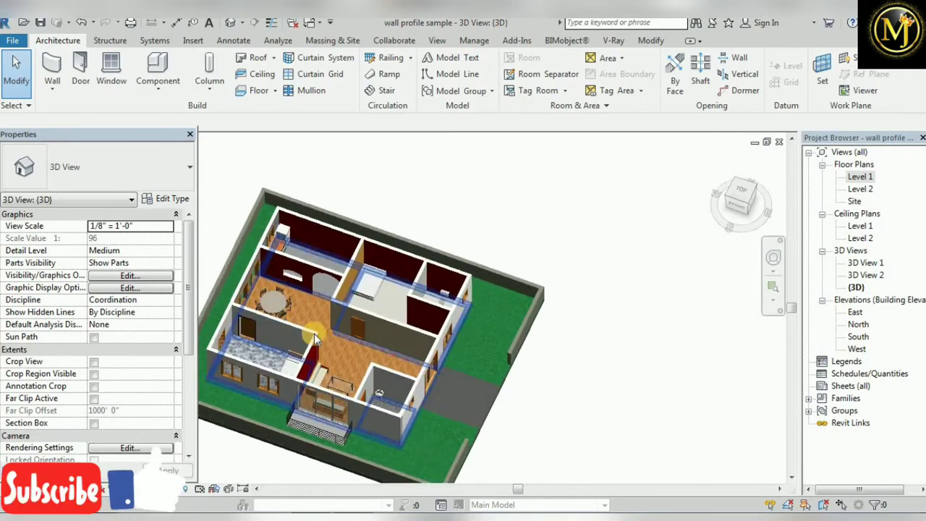
scroll(314, 334, down, 2)
mouse_move(313, 333)
shift+middle_down()
mouse_move(359, 383)
mouse_move(349, 423)
shift+middle_up()
shift+middle_drag(496, 314, 562, 281)
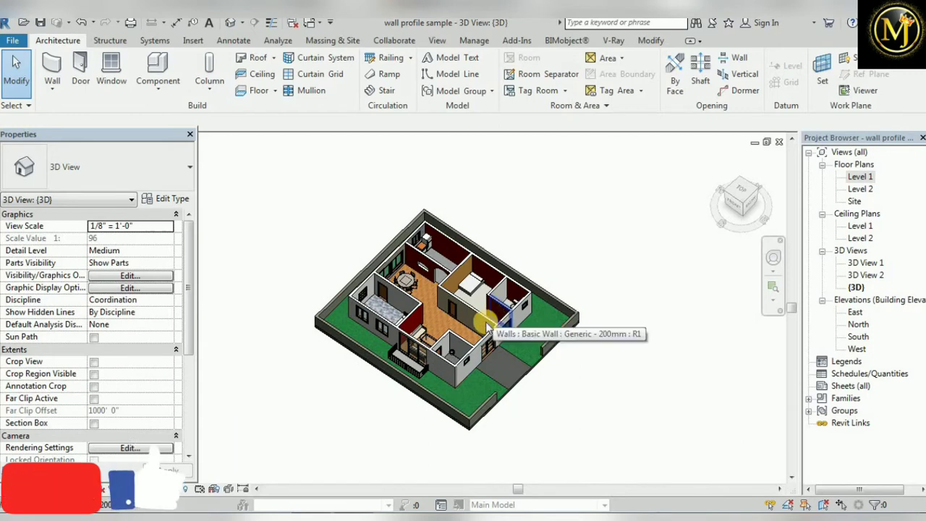
click(159, 94)
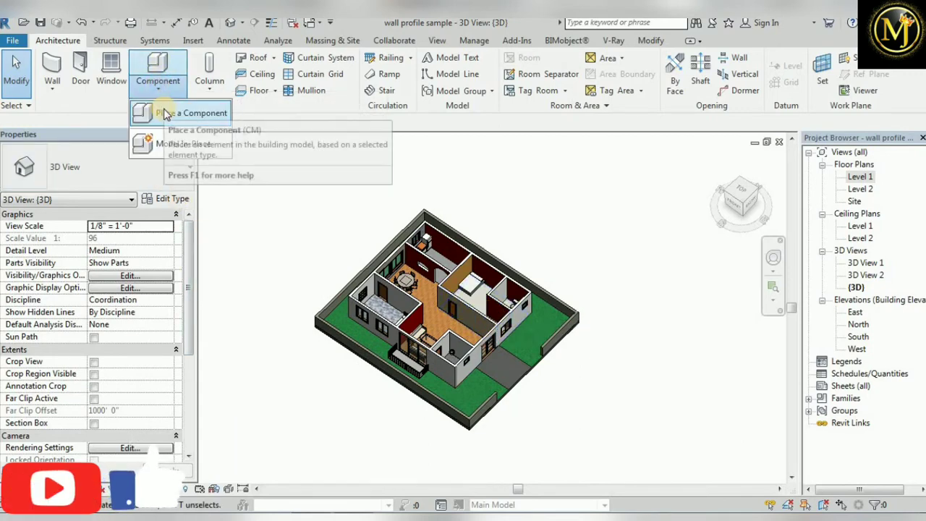
click(145, 110)
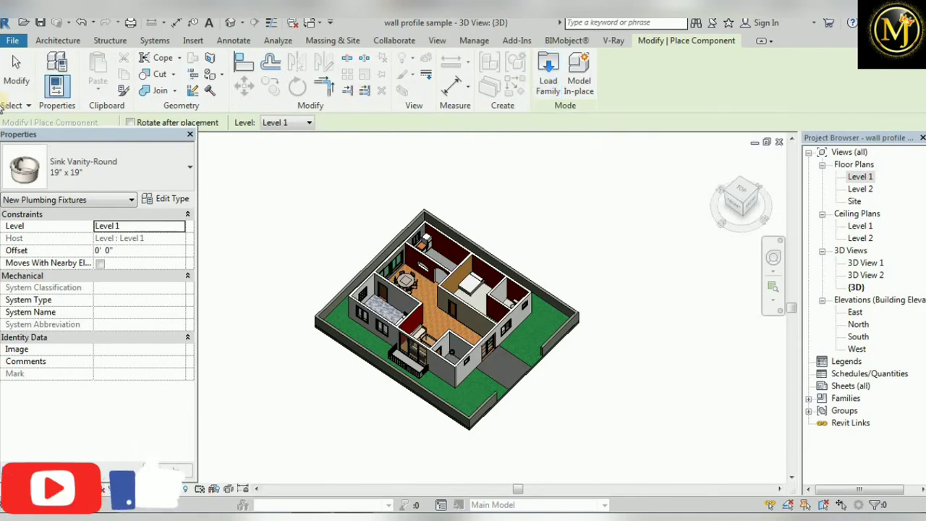
click(16, 71)
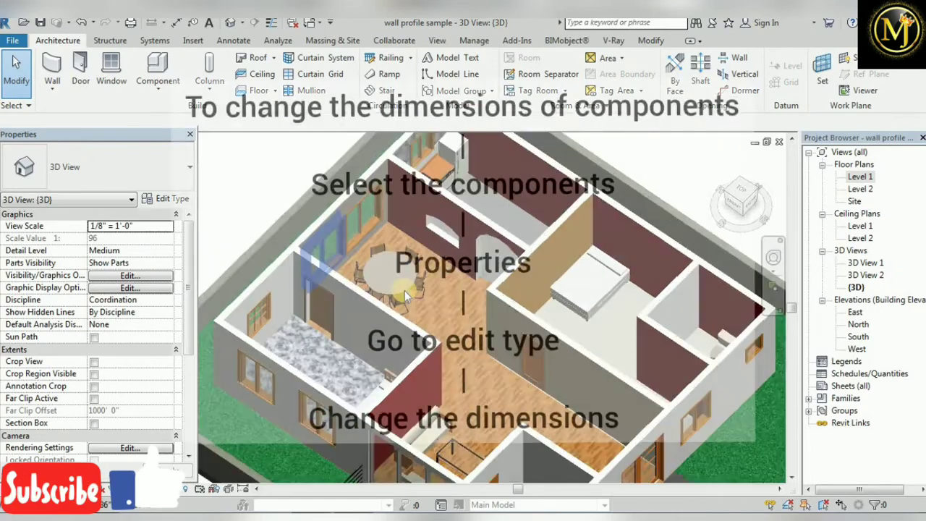
- Change the 60" round dining table type to 4 chairs and a 3' 0" height
click(415, 298)
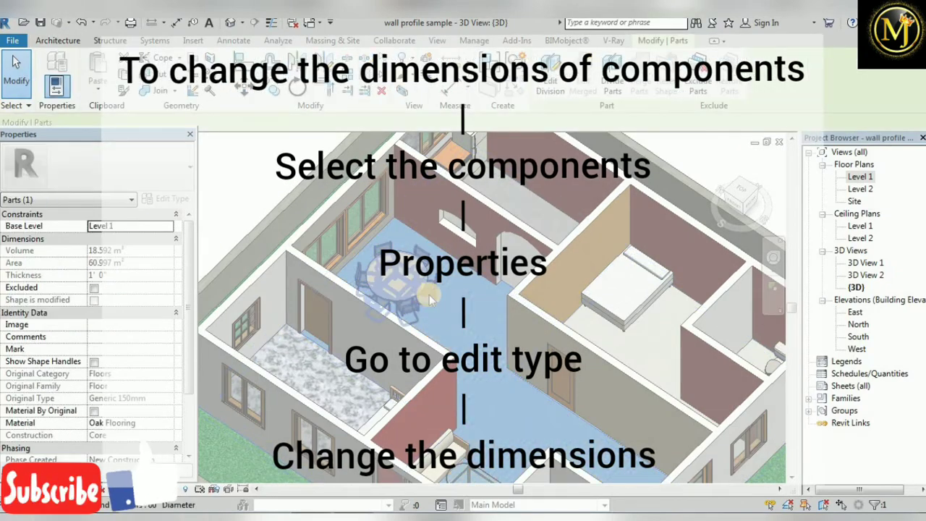
click(432, 293)
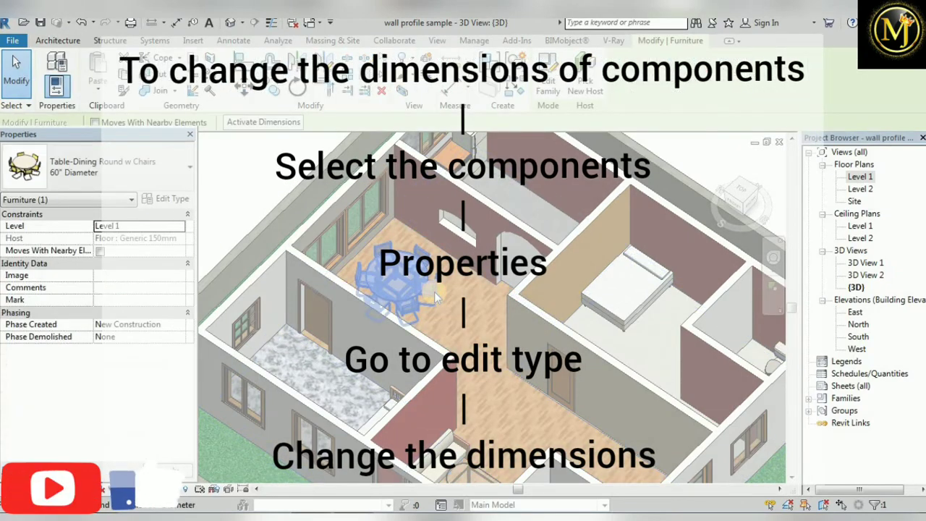
click(171, 200)
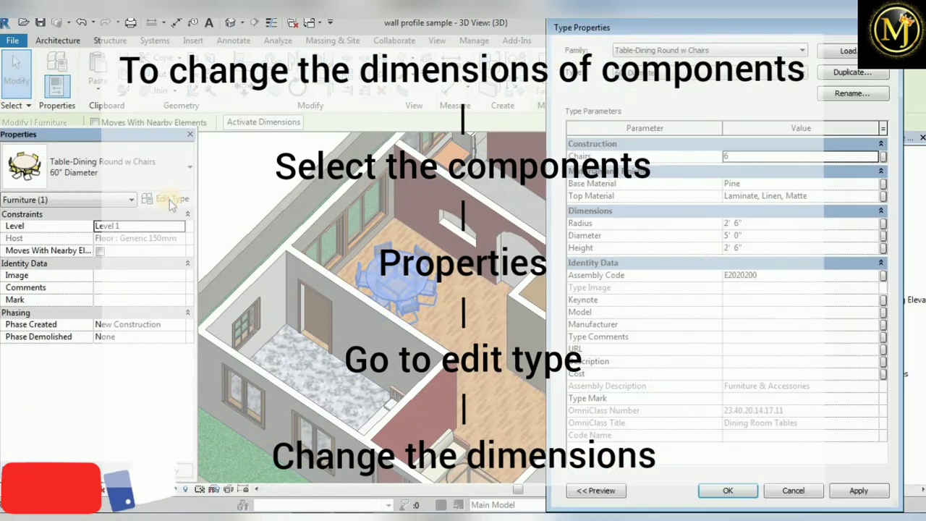
click(759, 156)
text(4)
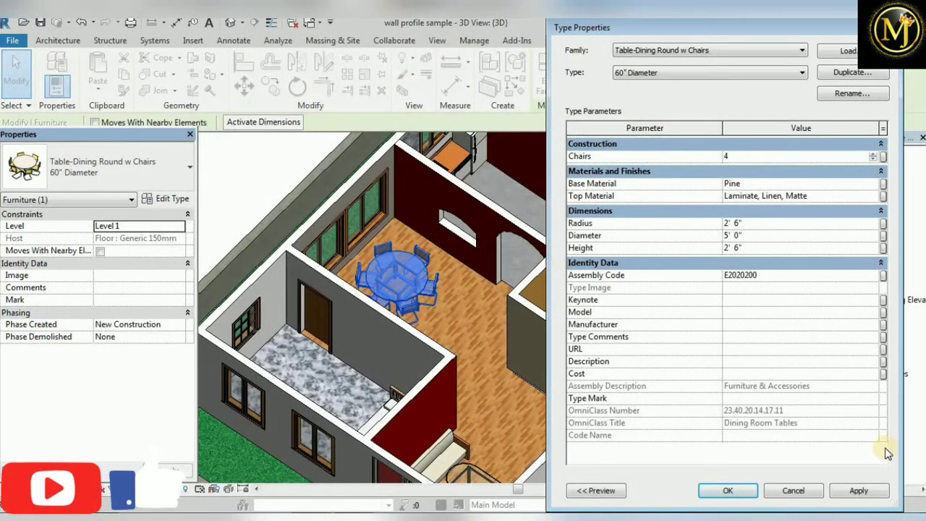
click(866, 493)
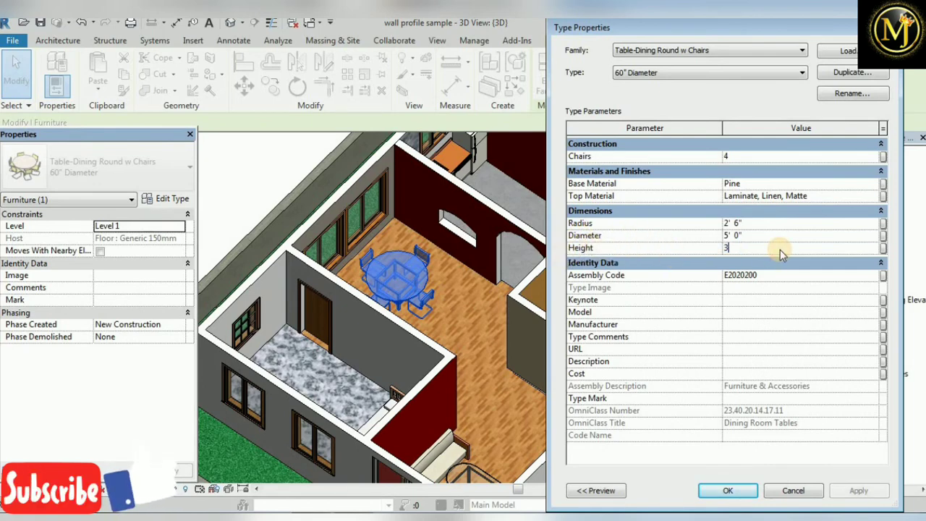
click(744, 499)
click(487, 383)
shift+middle_drag(487, 383, 553, 316)
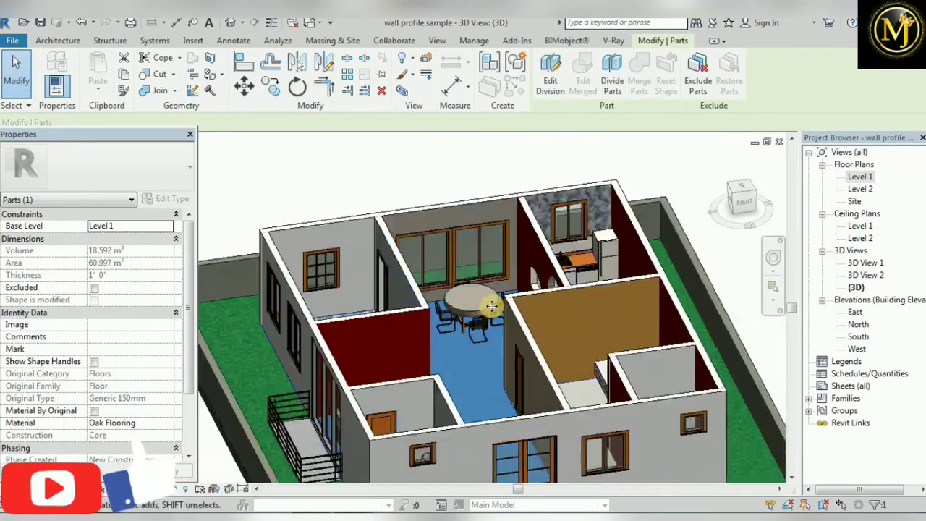
- Orbit to a more top-down view and select the oval table in the living room
scroll(554, 316, up, 3)
scroll(454, 314, down, 1)
scroll(492, 245, down, 1)
scroll(492, 244, down, 2)
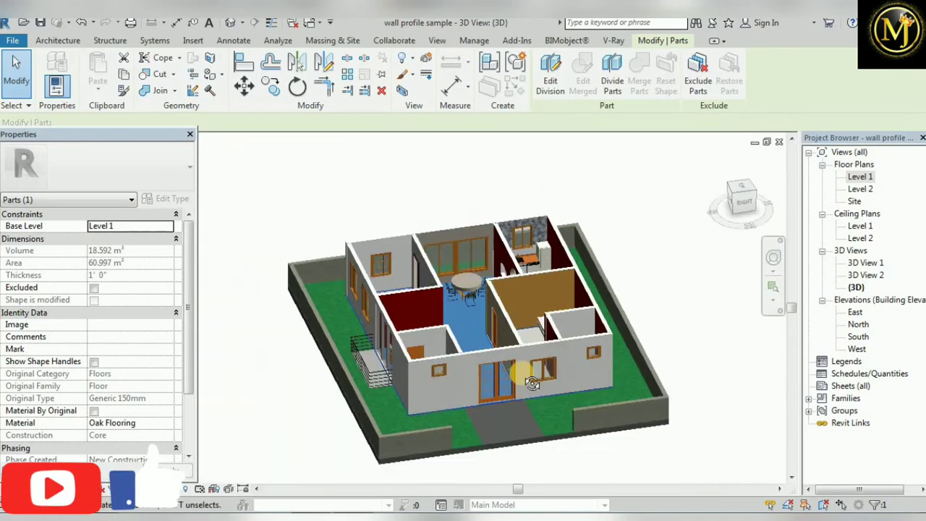
mouse_move(491, 244)
shift+middle_down()
mouse_move(383, 444)
mouse_move(490, 224)
mouse_move(437, 306)
shift+middle_up()
scroll(490, 224, up, 2)
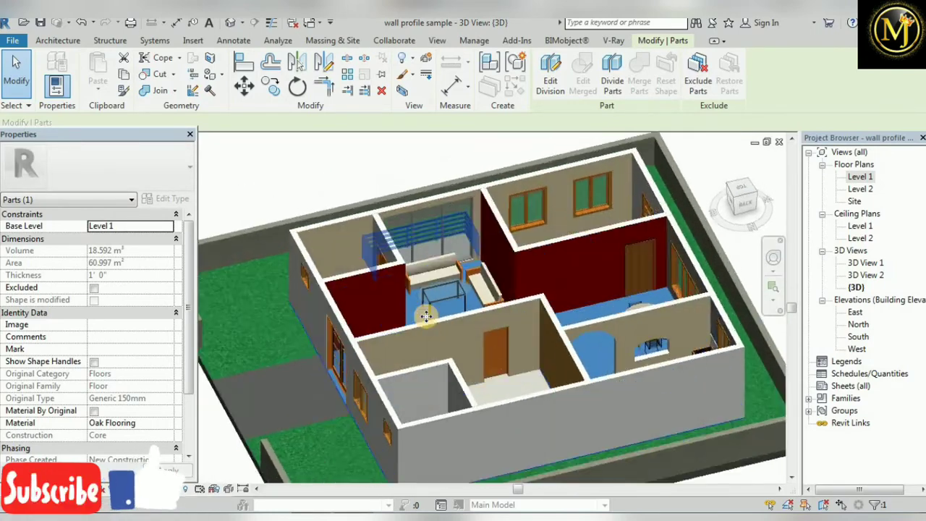
scroll(436, 306, up, 3)
click(453, 307)
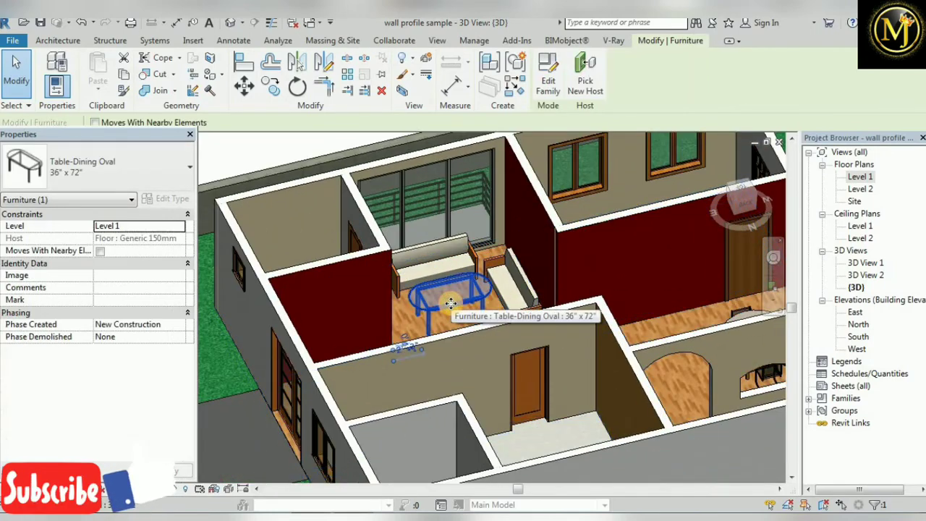
- Set the oval table type's Length to 5' 0" and Width to 2' 0"
click(154, 199)
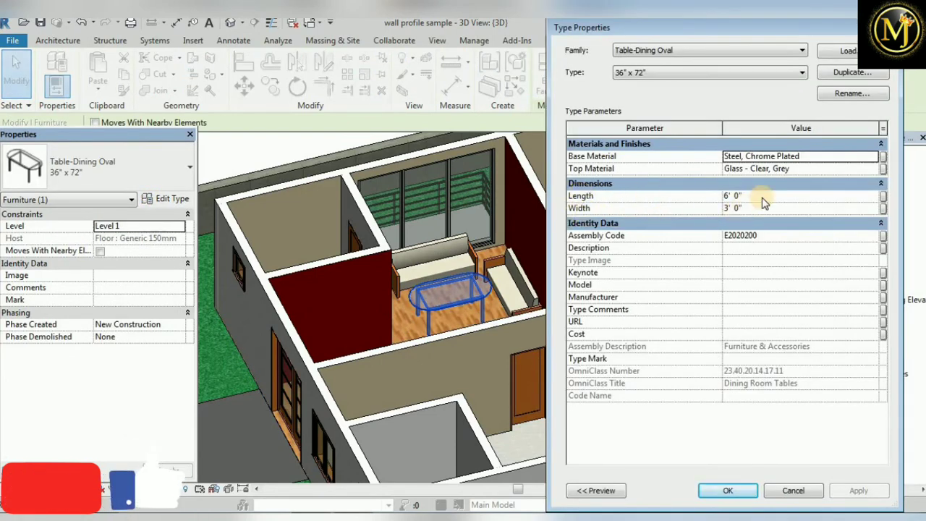
click(759, 195)
text(5)
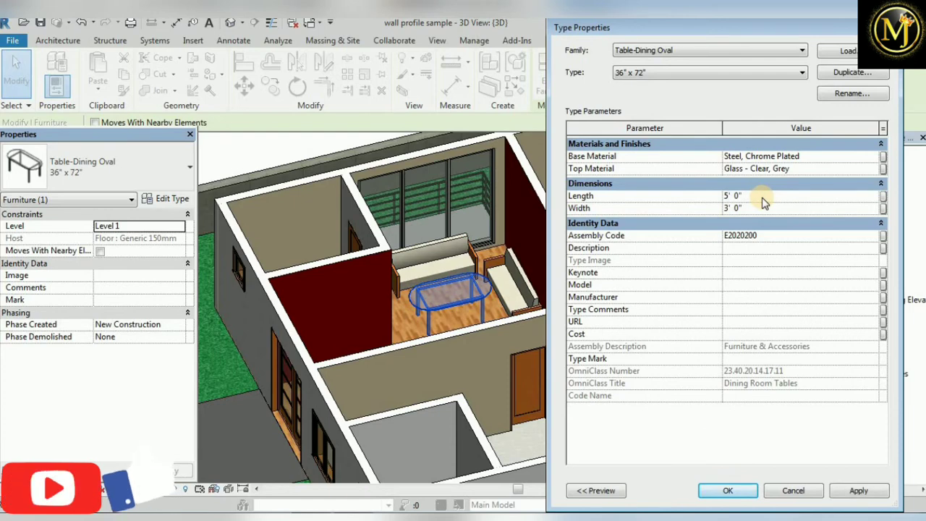
click(761, 209)
text(23)
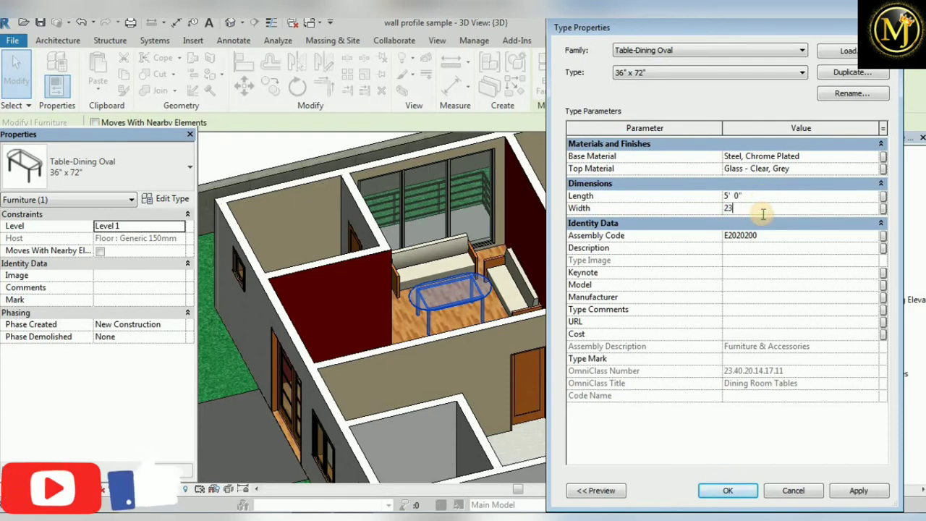
key(BackSpace)
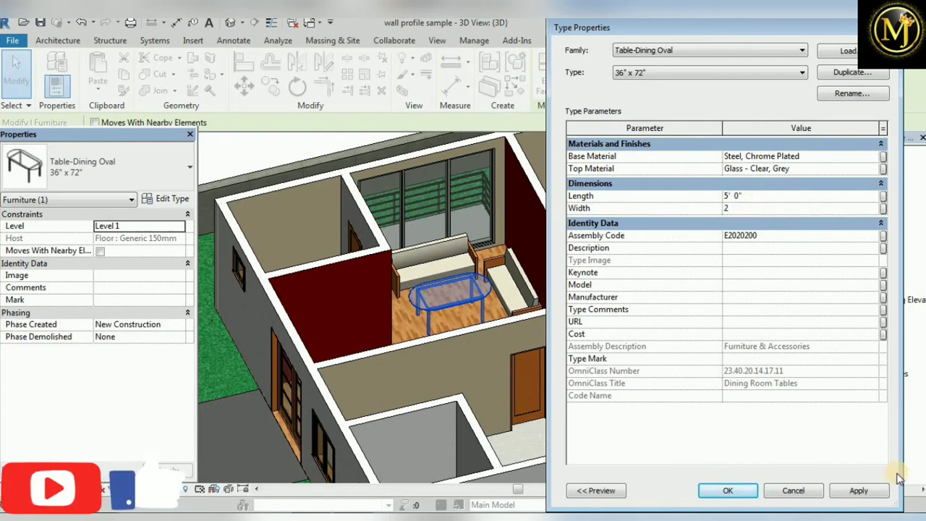
click(858, 490)
click(727, 490)
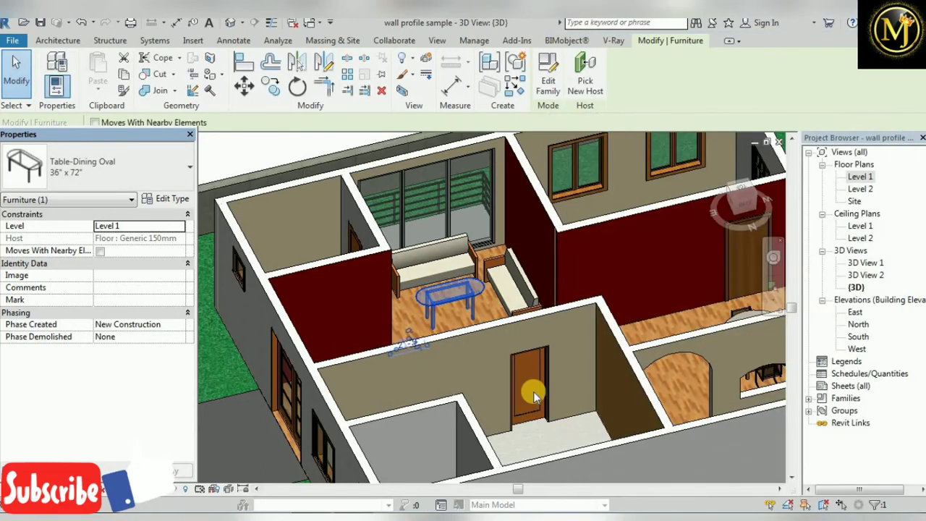
click(480, 303)
scroll(445, 296, up, 2)
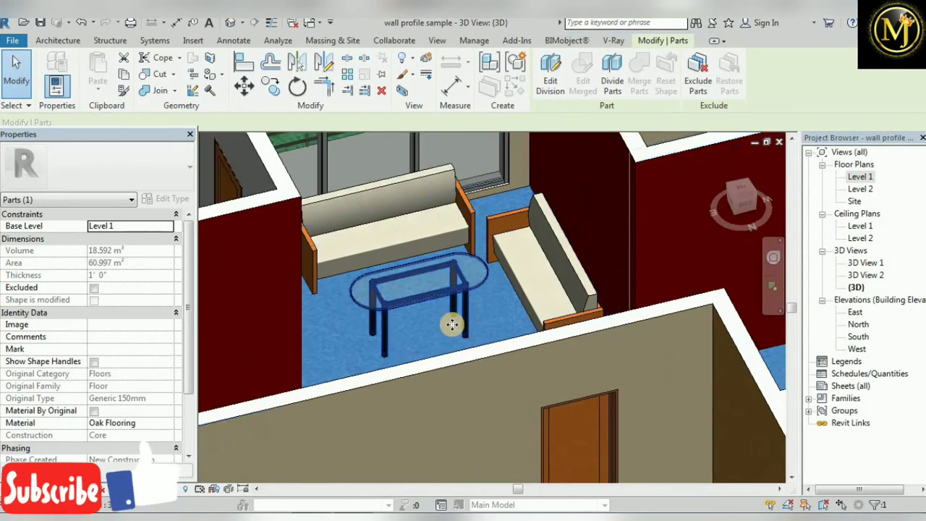
scroll(448, 320, down, 2)
scroll(548, 340, down, 3)
scroll(368, 173, down, 1)
key(Escape)
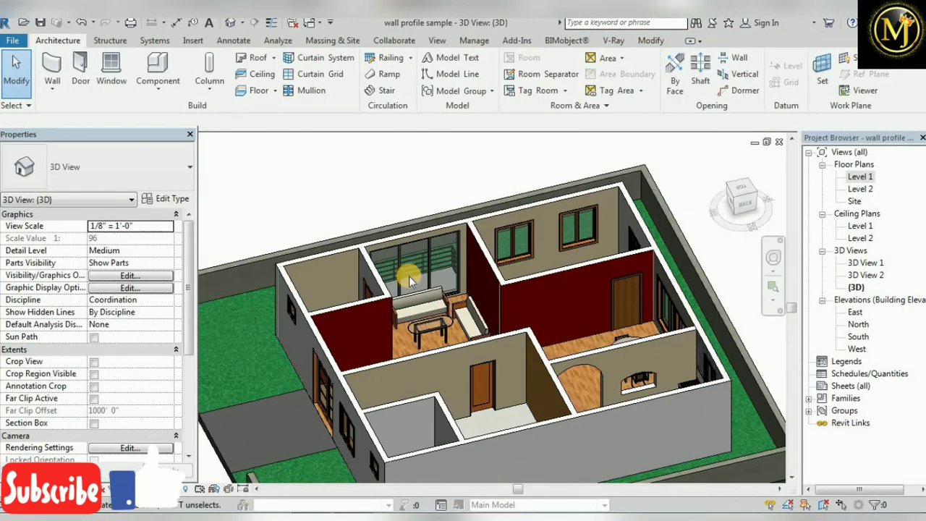
mouse_move(409, 275)
shift+middle_down()
mouse_move(583, 360)
mouse_move(637, 329)
shift+middle_up()
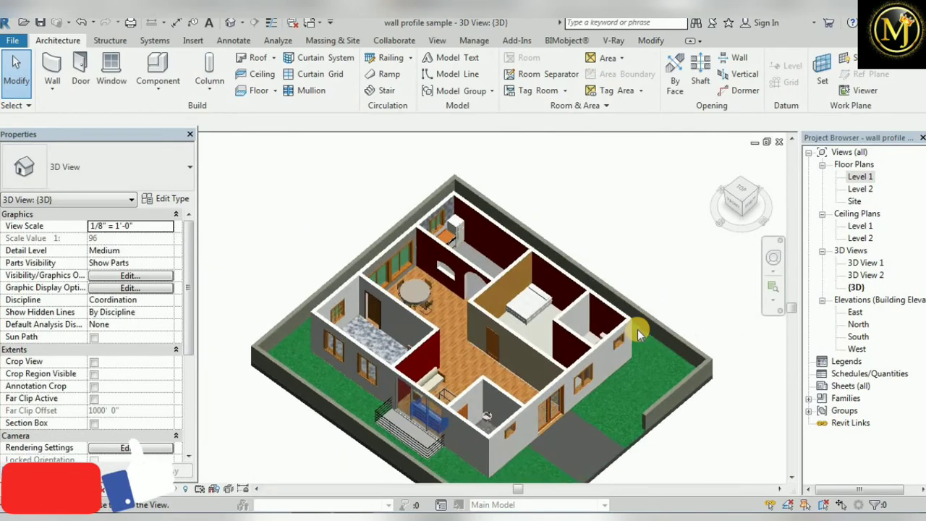